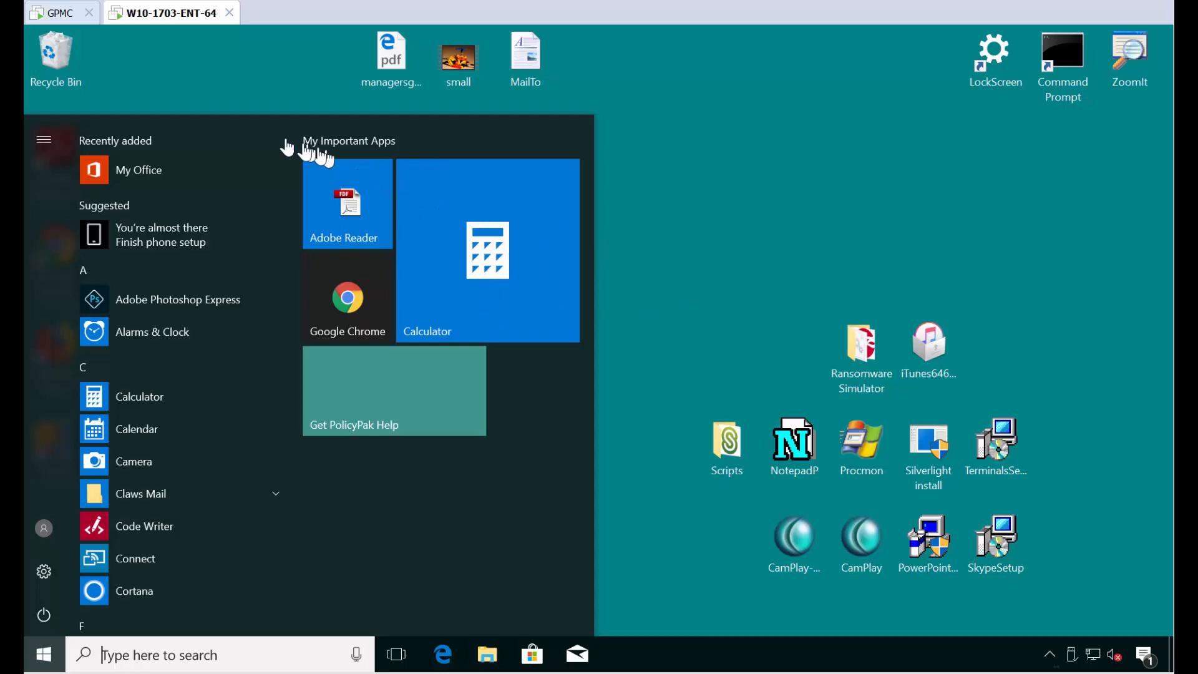
Switch to the GPMC machine and rename Start Screen Manager's Collection 1 as East Sales Users
{"action": "left_click", "coordinate": [718, 190]}
{"action": "left_click", "coordinate": [59, 13]}
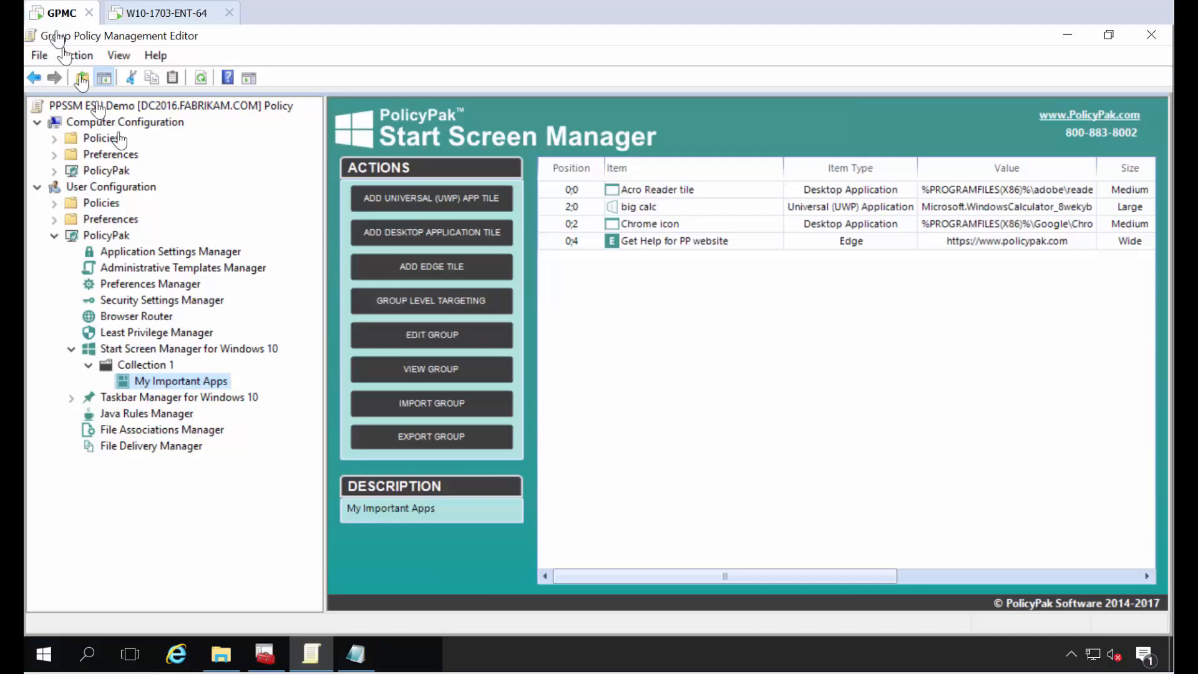
{"action": "left_click", "coordinate": [151, 365]}
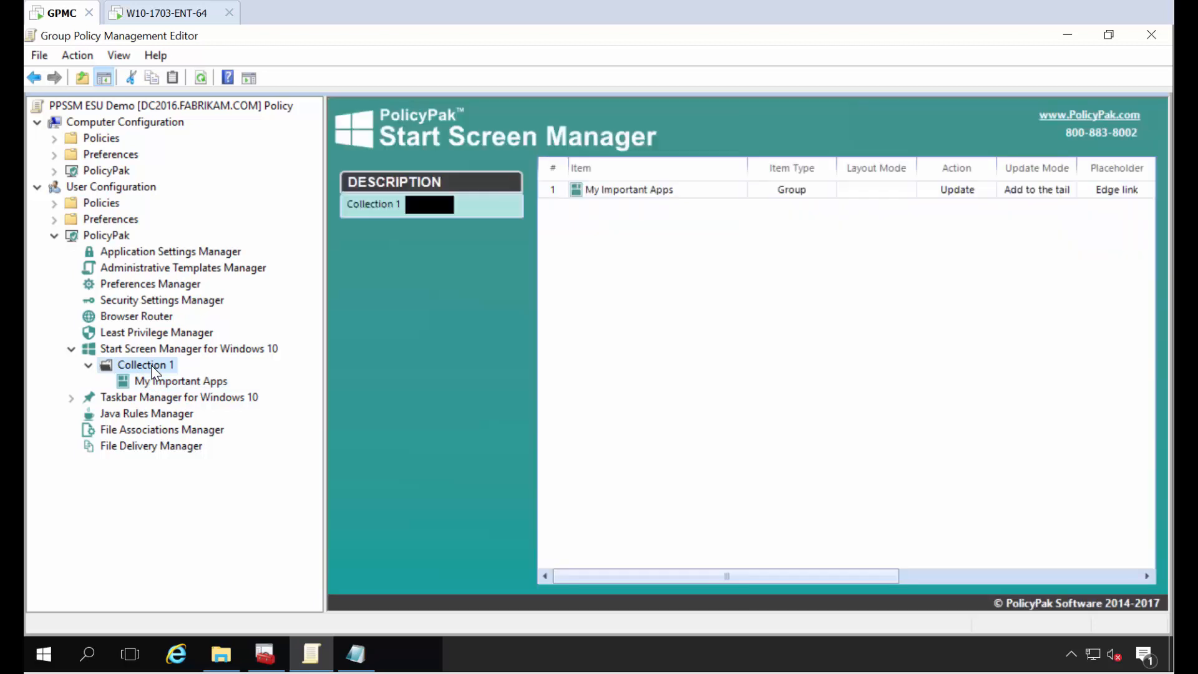
{"action": "right_click", "coordinate": [151, 365]}
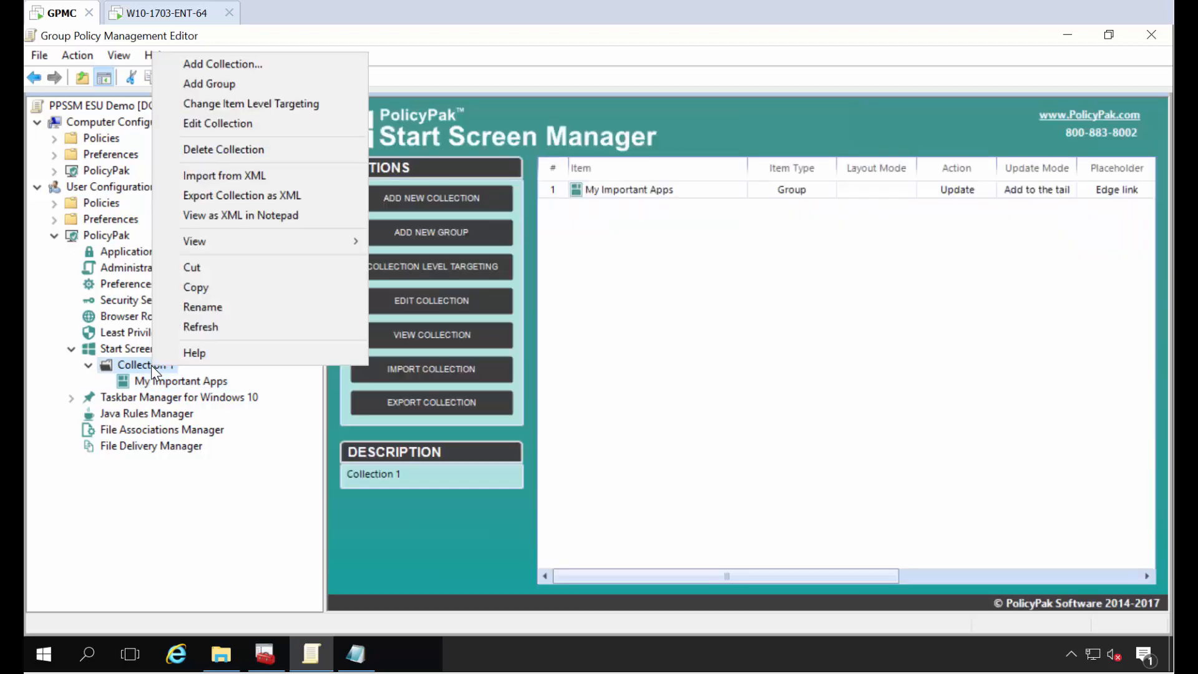
{"action": "left_click", "coordinate": [243, 125]}
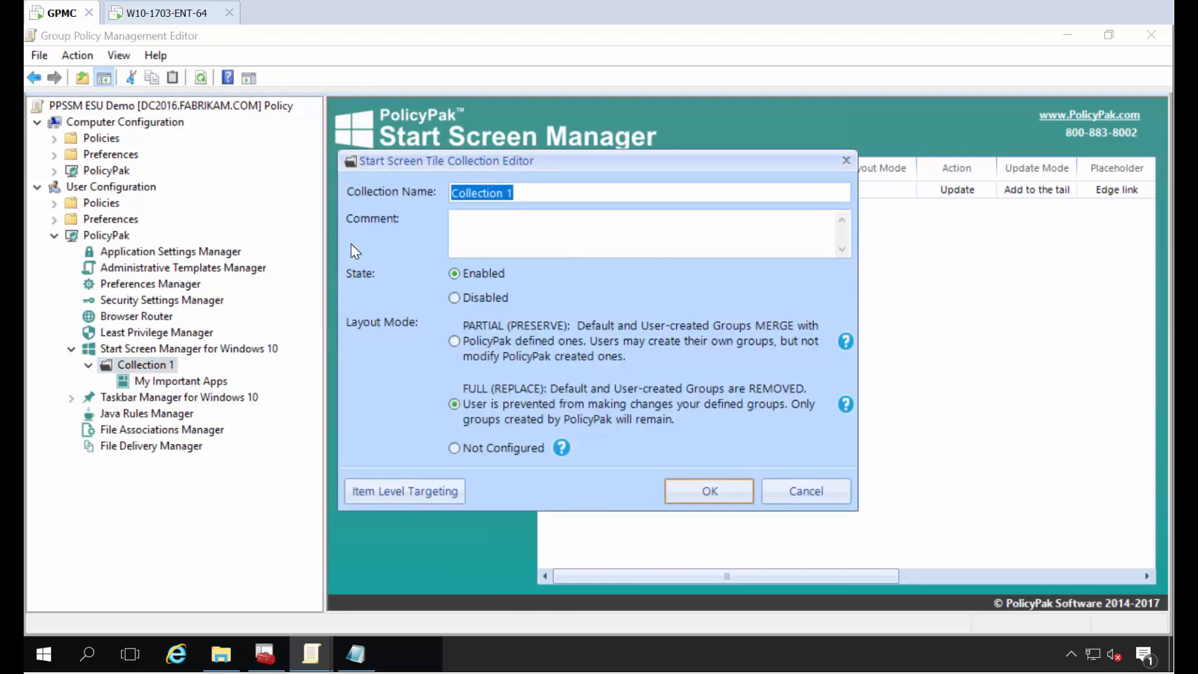
{"action": "type", "text": "East Sales "}
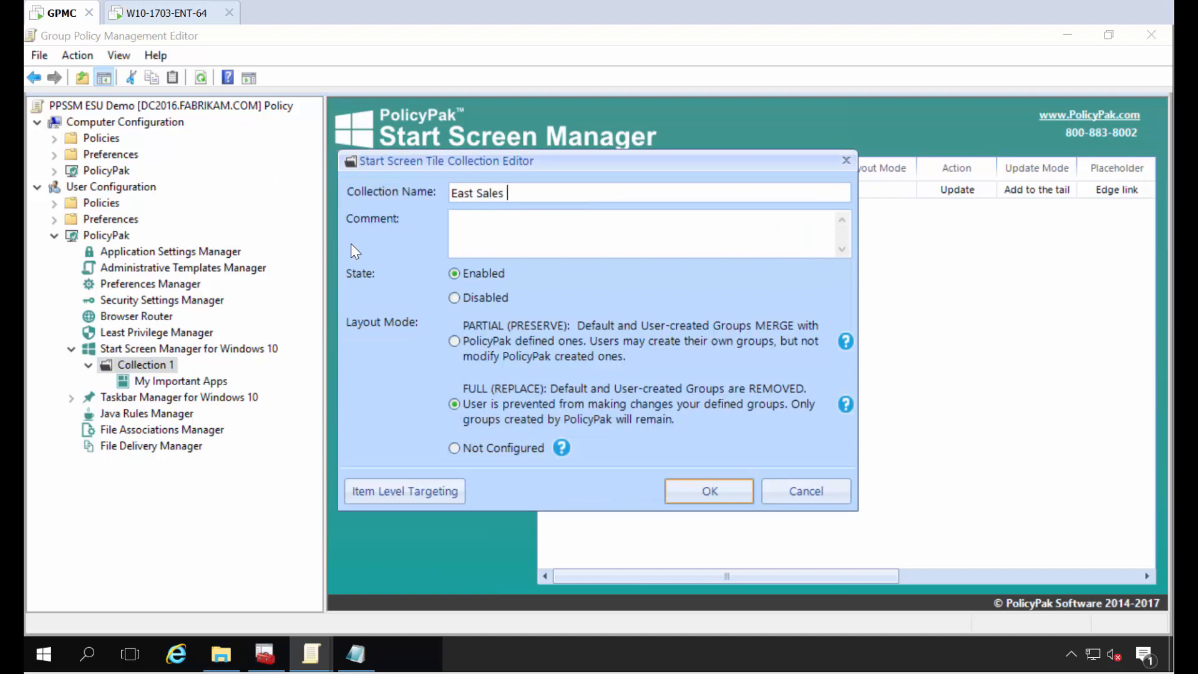
{"action": "type", "text": "Users"}
Add item-level targeting for user membership in security group FABRIKAM\EastSalesUsers and save the collection, accepting FULL mode
{"action": "left_click", "coordinate": [421, 498]}
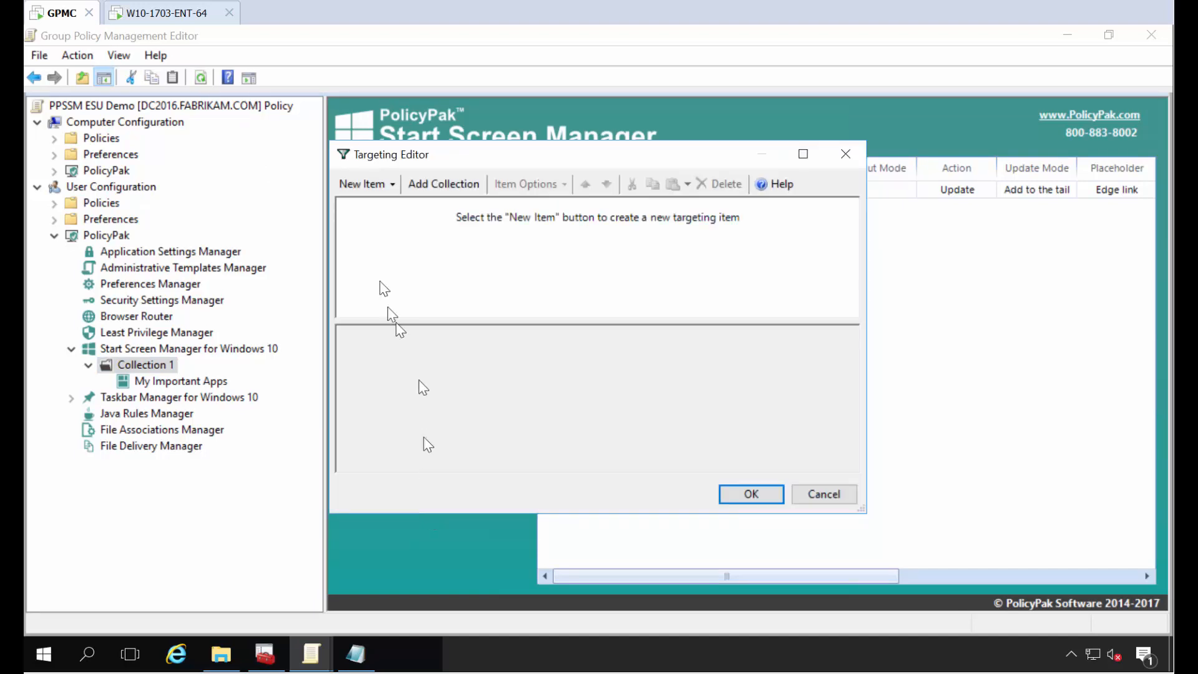
{"action": "left_click", "coordinate": [374, 184]}
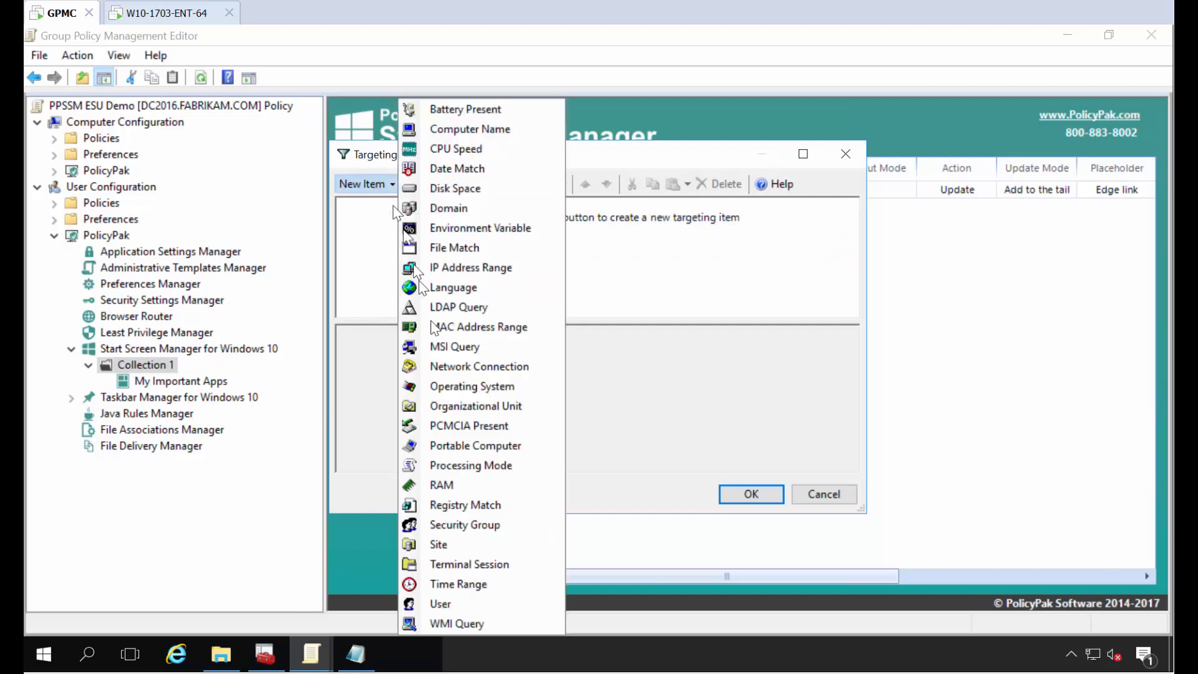
{"action": "left_click", "coordinate": [469, 531]}
{"action": "left_click", "coordinate": [783, 345]}
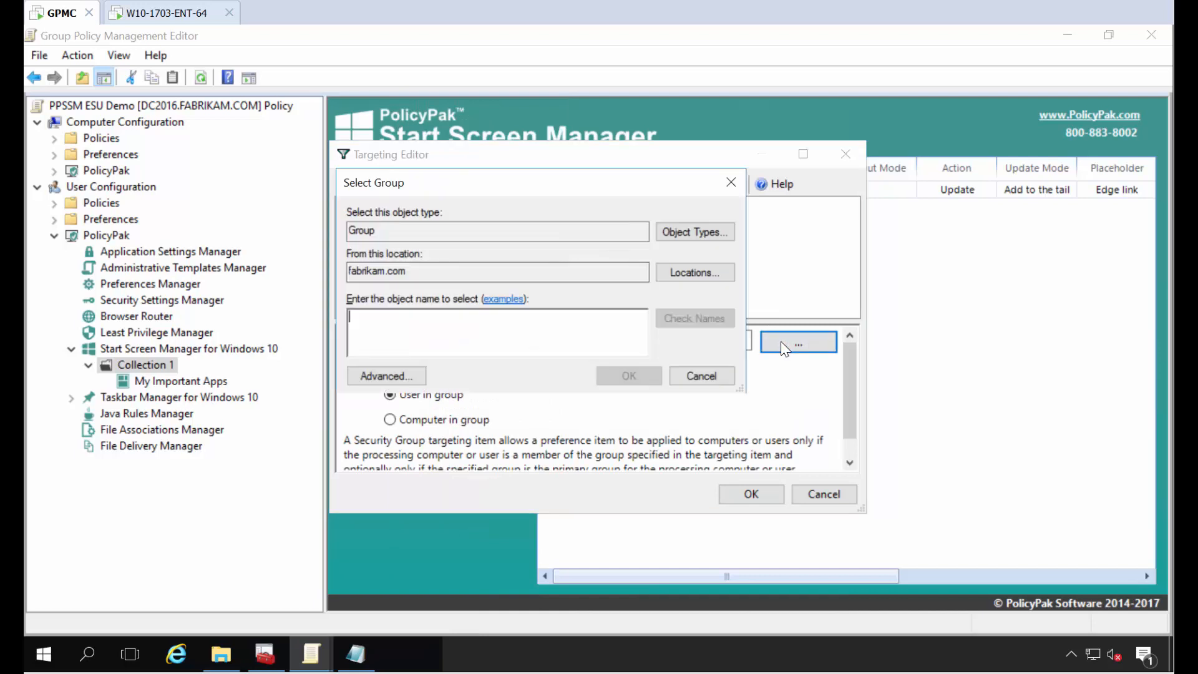
{"action": "type", "text": "east"}
{"action": "key", "text": "Return"}
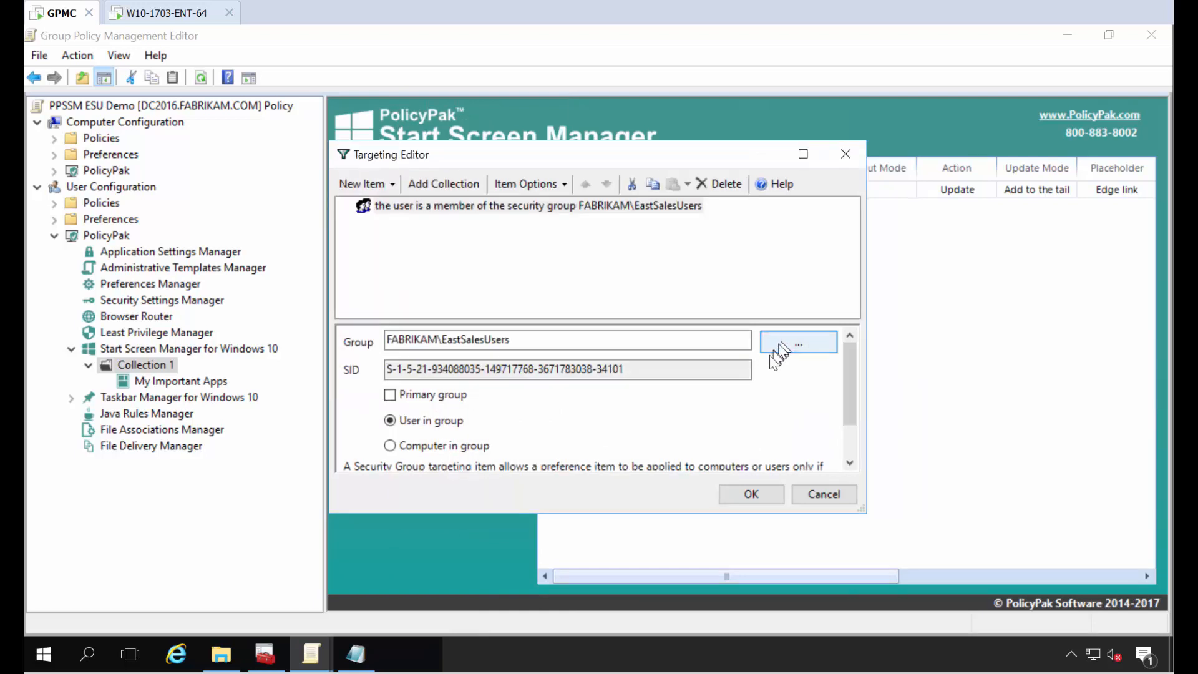
{"action": "left_click", "coordinate": [741, 486]}
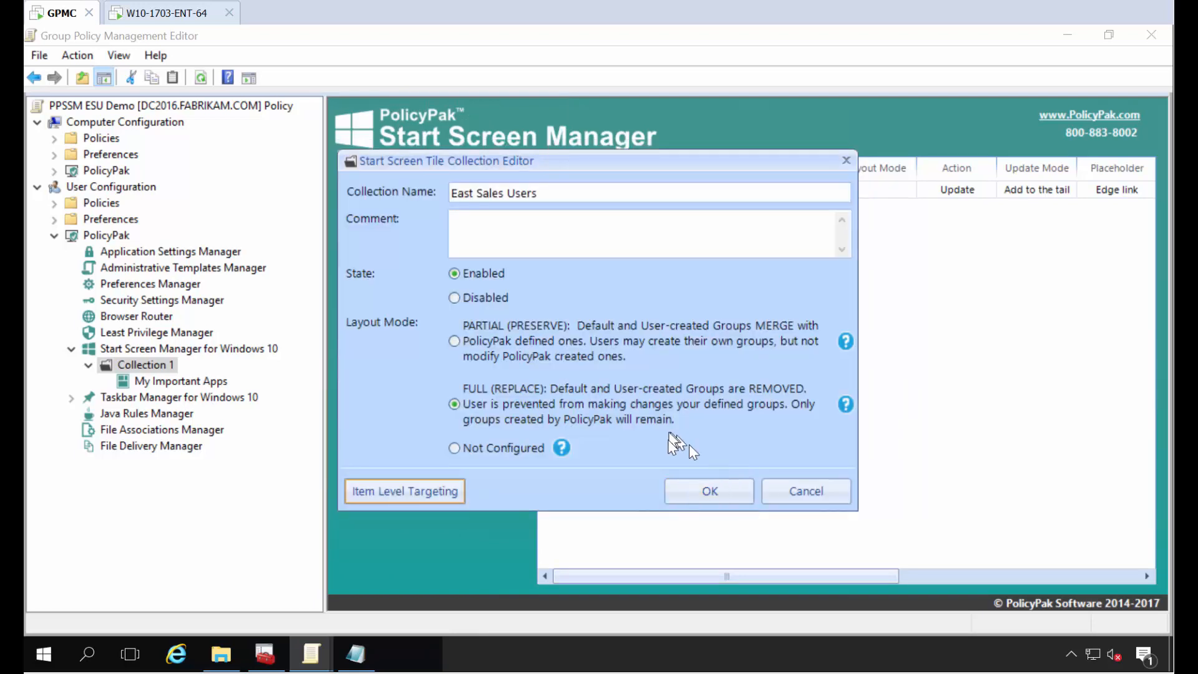
{"action": "left_click", "coordinate": [703, 500]}
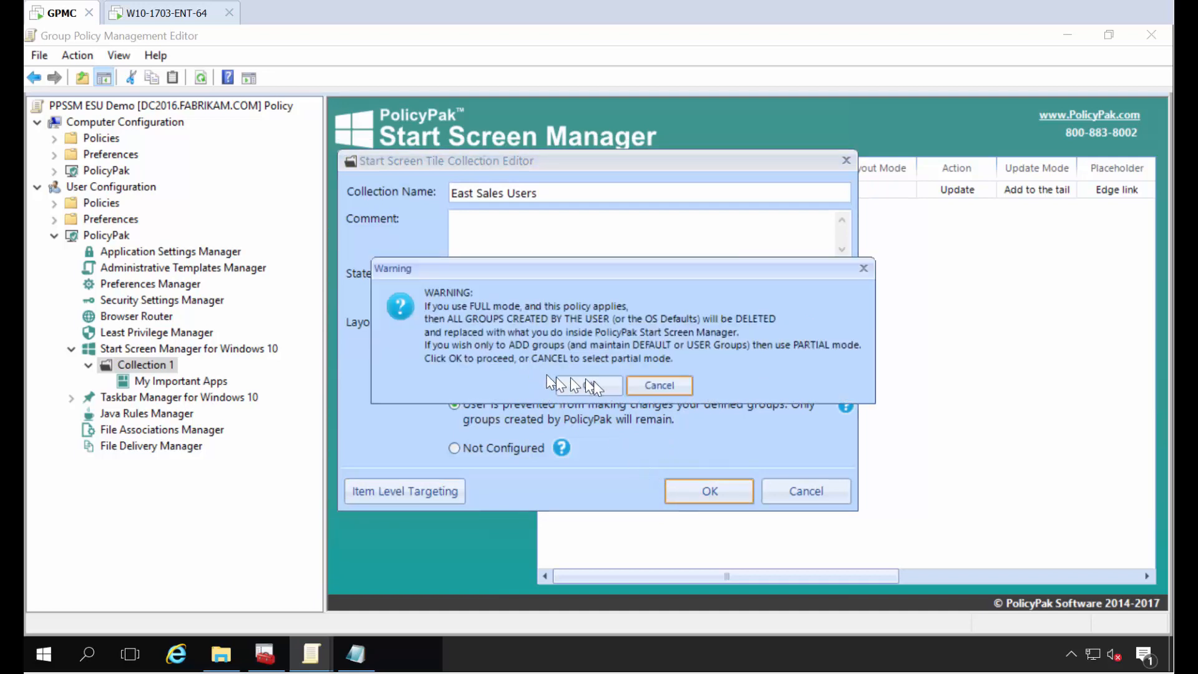
{"action": "left_click", "coordinate": [590, 386]}
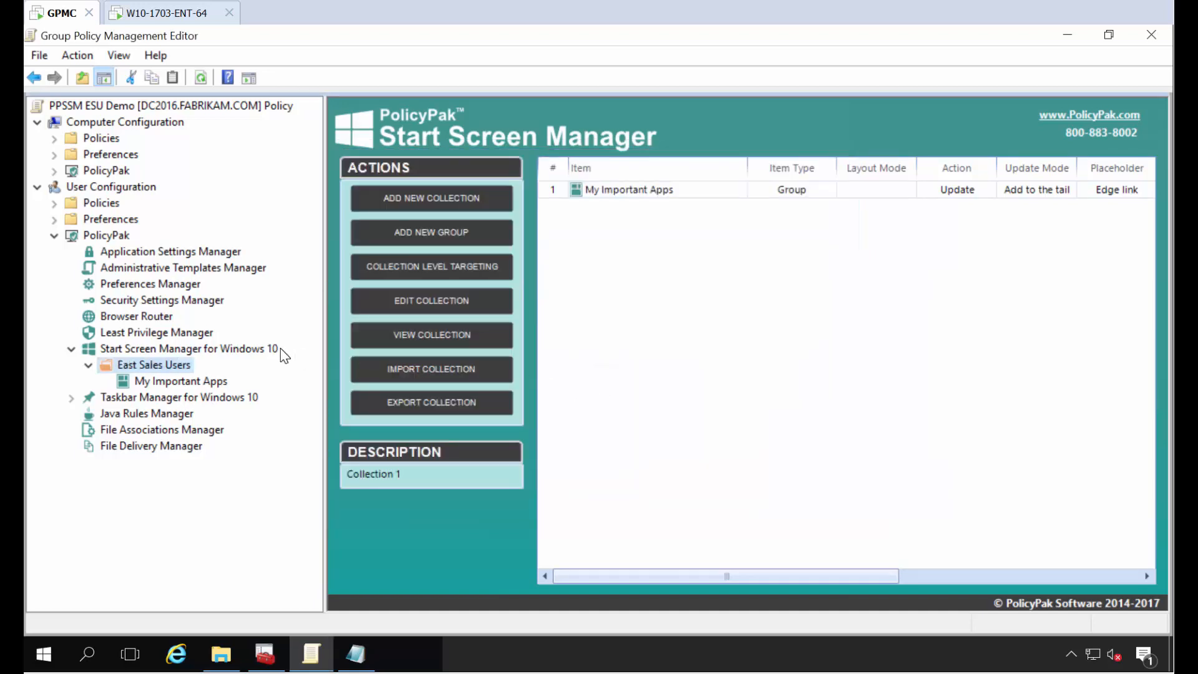
Start a new Start Screen Manager collection named West Sales Users with the FULL (REPLACE) layout mode
{"action": "left_click", "coordinate": [174, 383]}
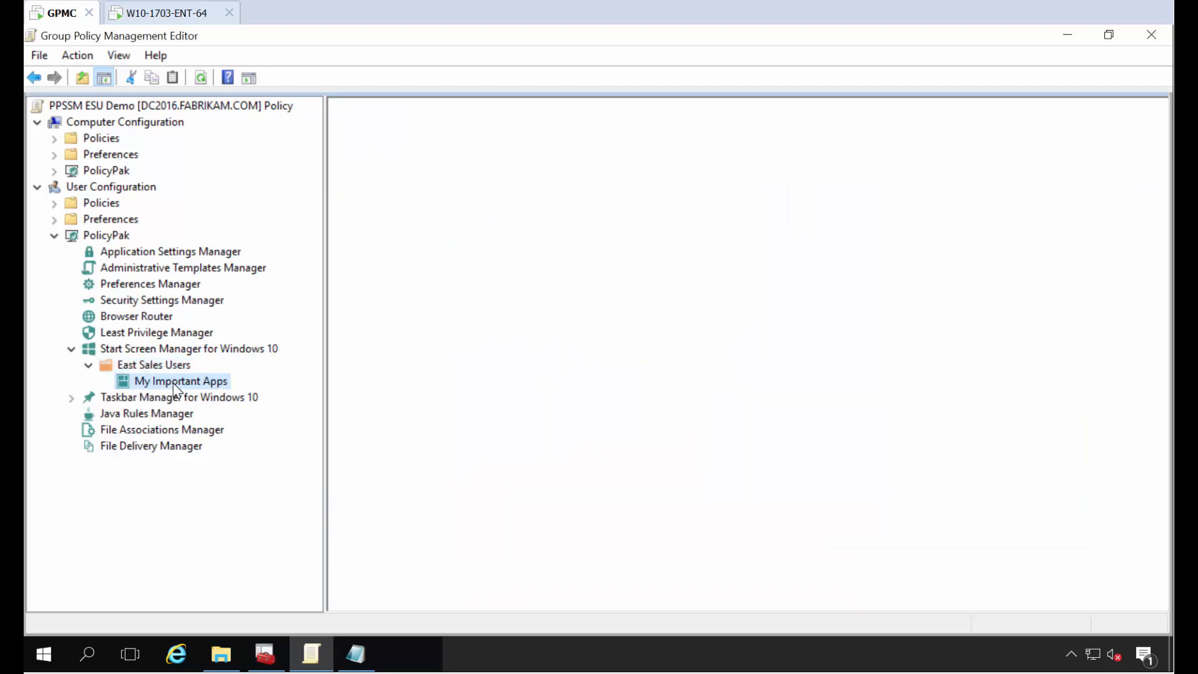
{"action": "right_click", "coordinate": [176, 352]}
{"action": "left_click", "coordinate": [256, 362]}
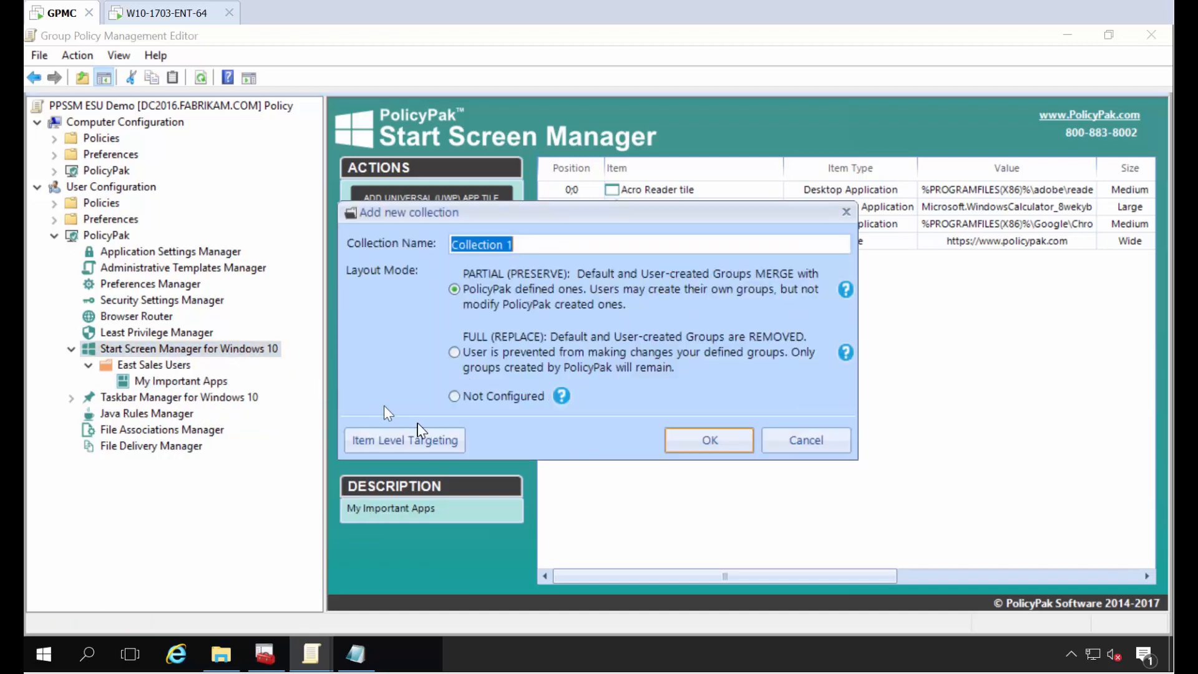
{"action": "left_click", "coordinate": [549, 353]}
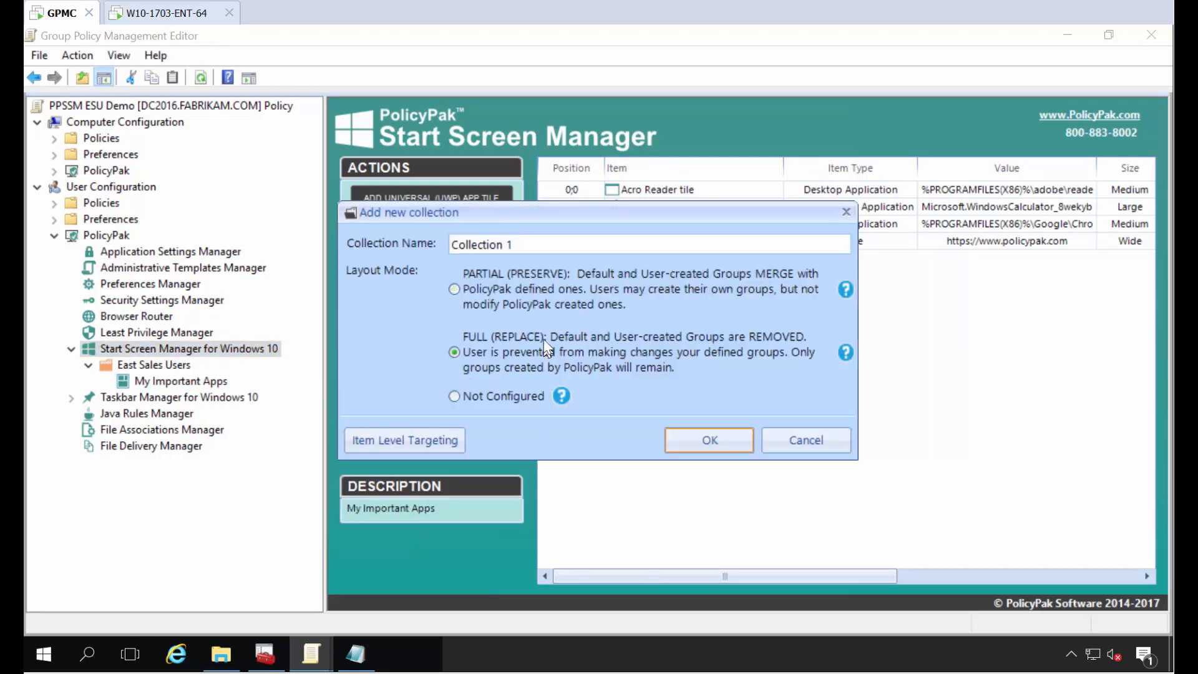
{"action": "left_click_drag", "start_coordinate": [548, 240], "coordinate": [452, 242]}
{"action": "type", "text": "West Sales Users"}
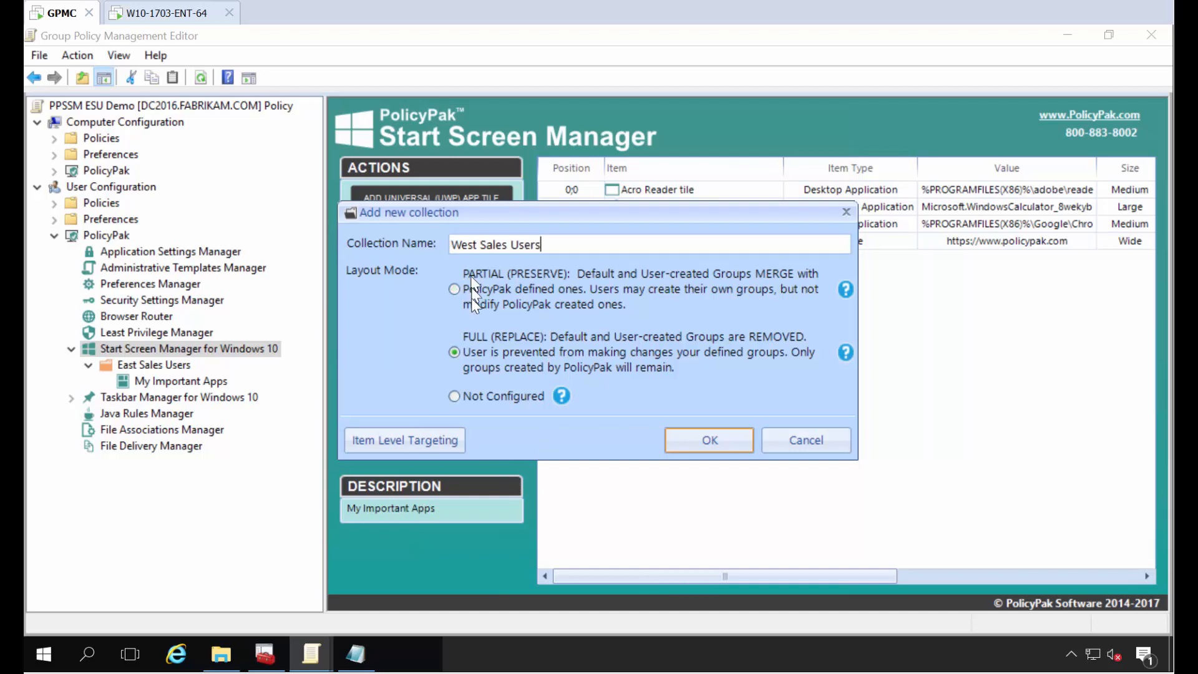
Target the new collection to users in security group FABRIKAM\WestSalesUsers and create it, accepting FULL mode
{"action": "left_click", "coordinate": [406, 435]}
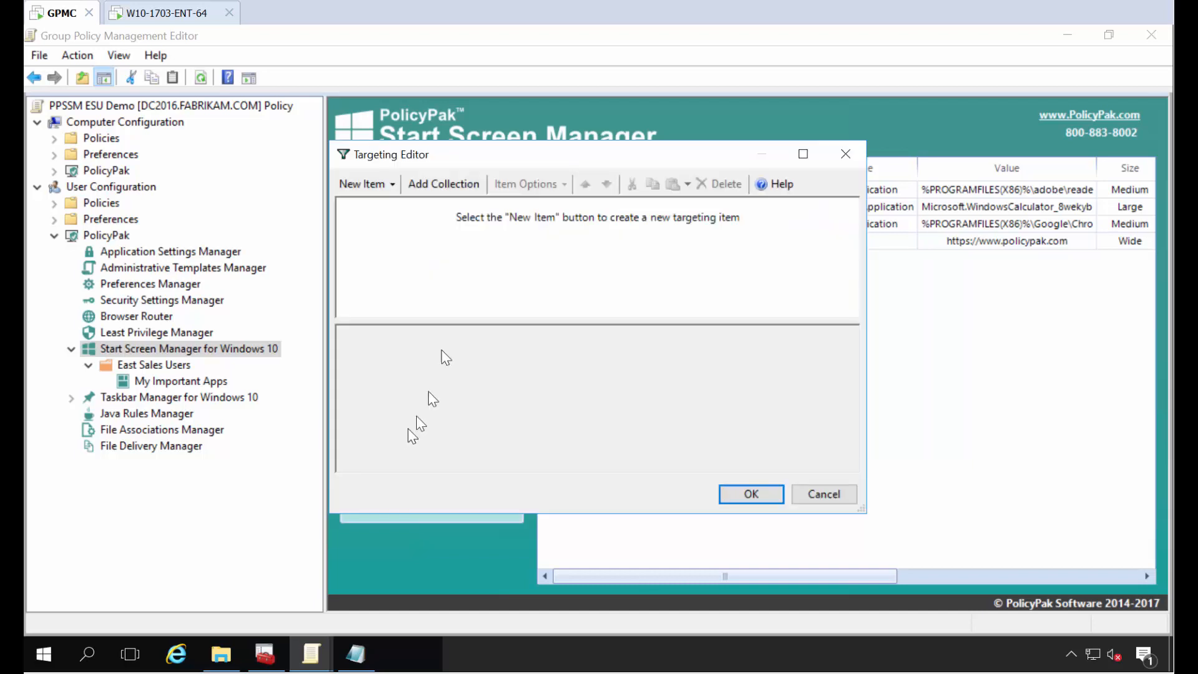
{"action": "left_click", "coordinate": [372, 184]}
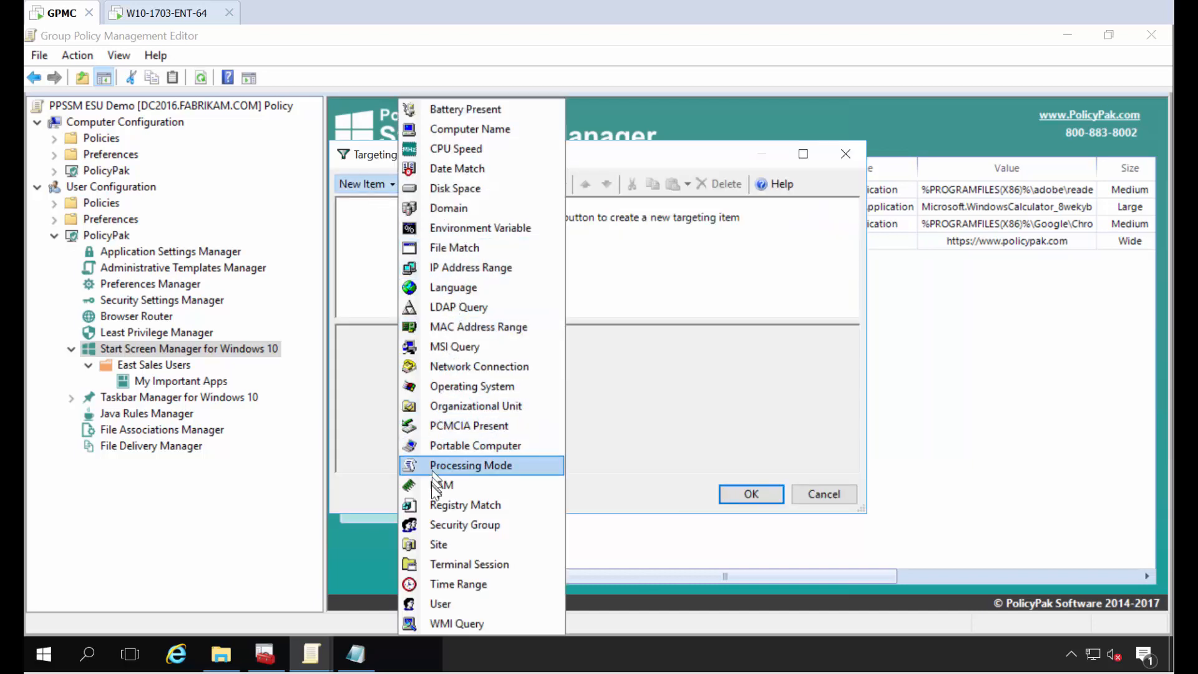
{"action": "left_click", "coordinate": [433, 521]}
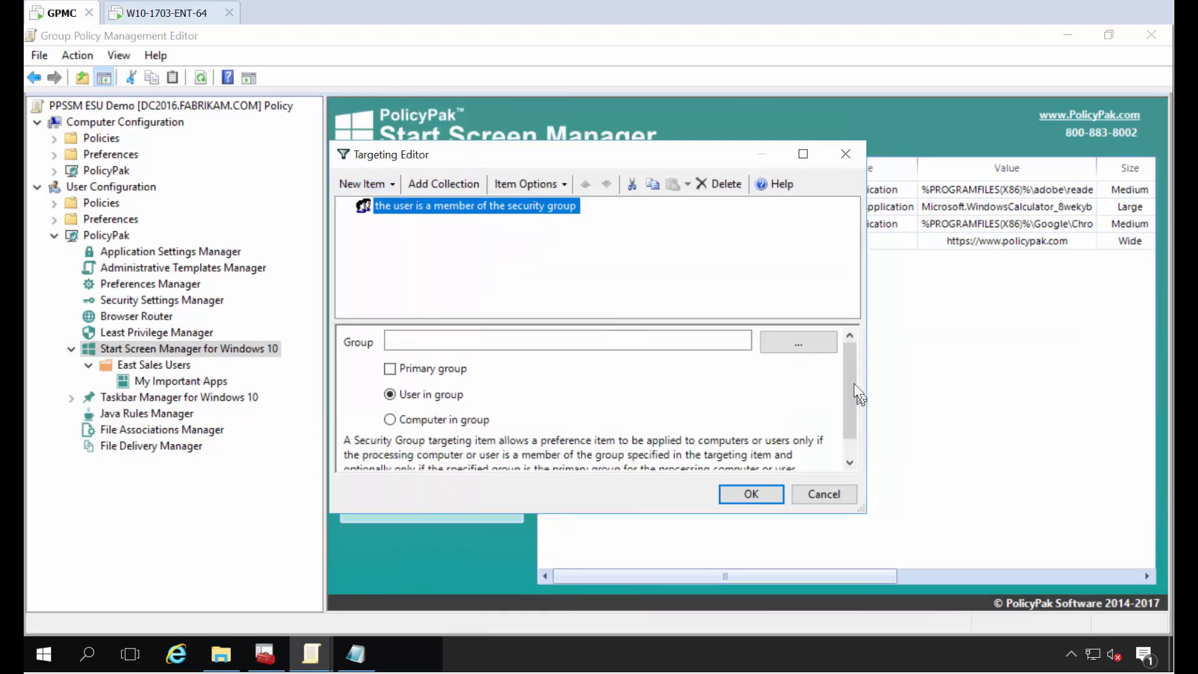
{"action": "left_click", "coordinate": [789, 347]}
{"action": "type", "text": "wes"}
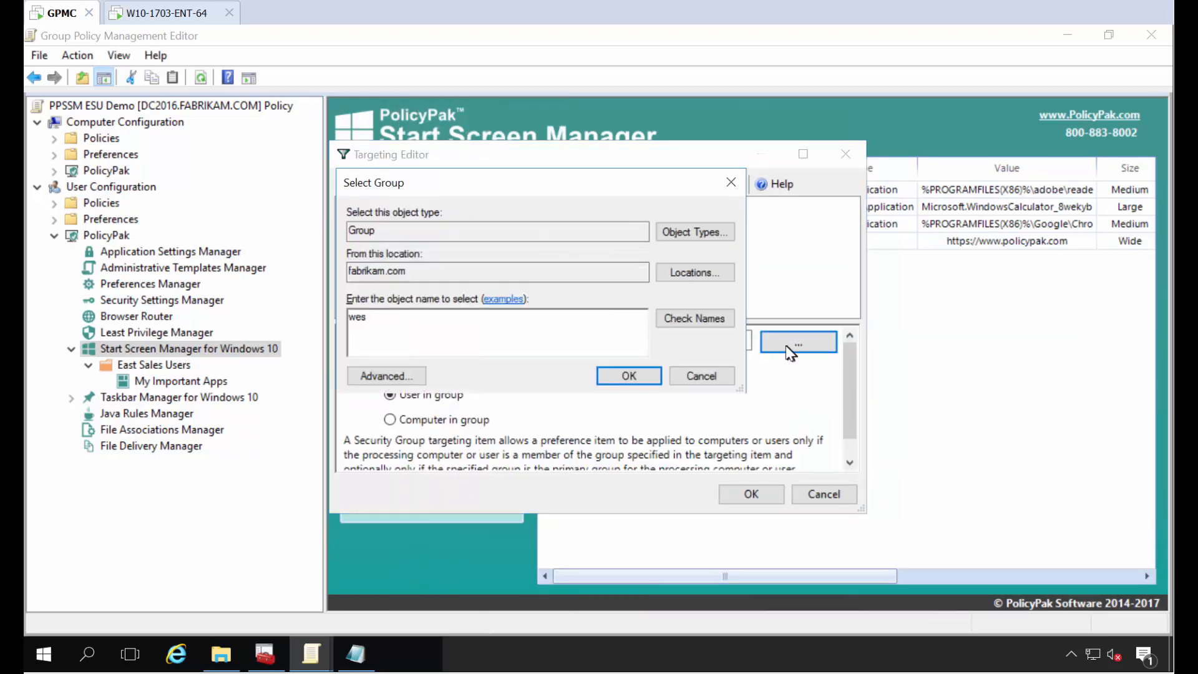
{"action": "key", "text": "Return"}
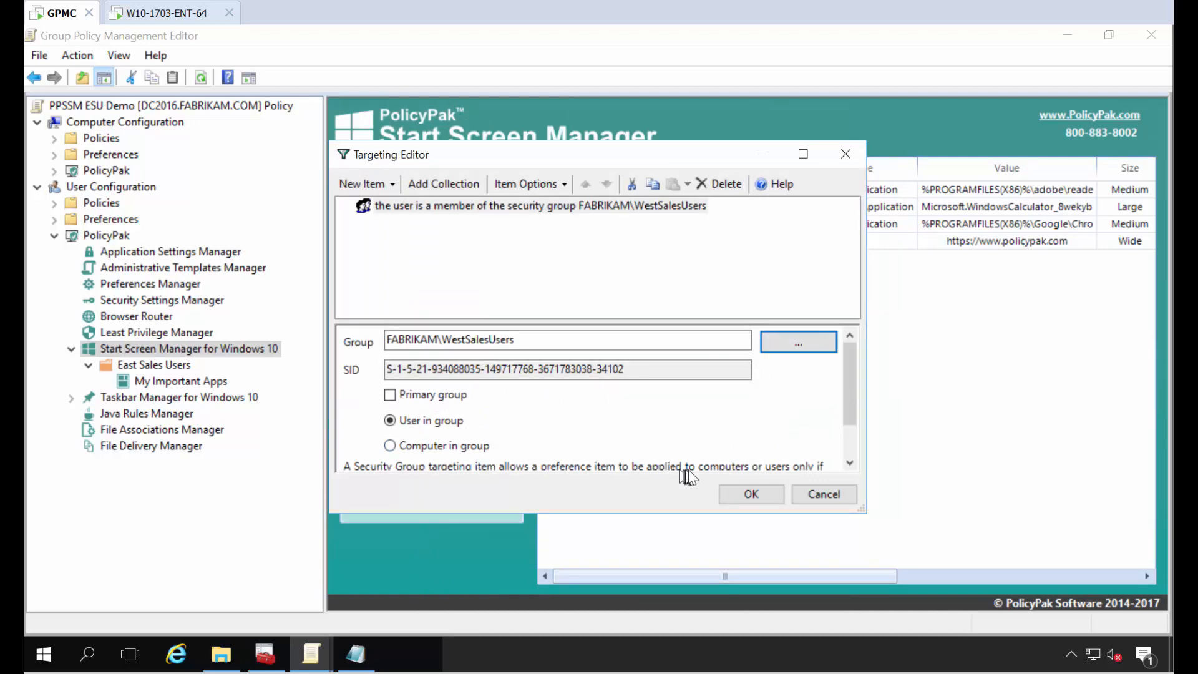
{"action": "left_click", "coordinate": [730, 500]}
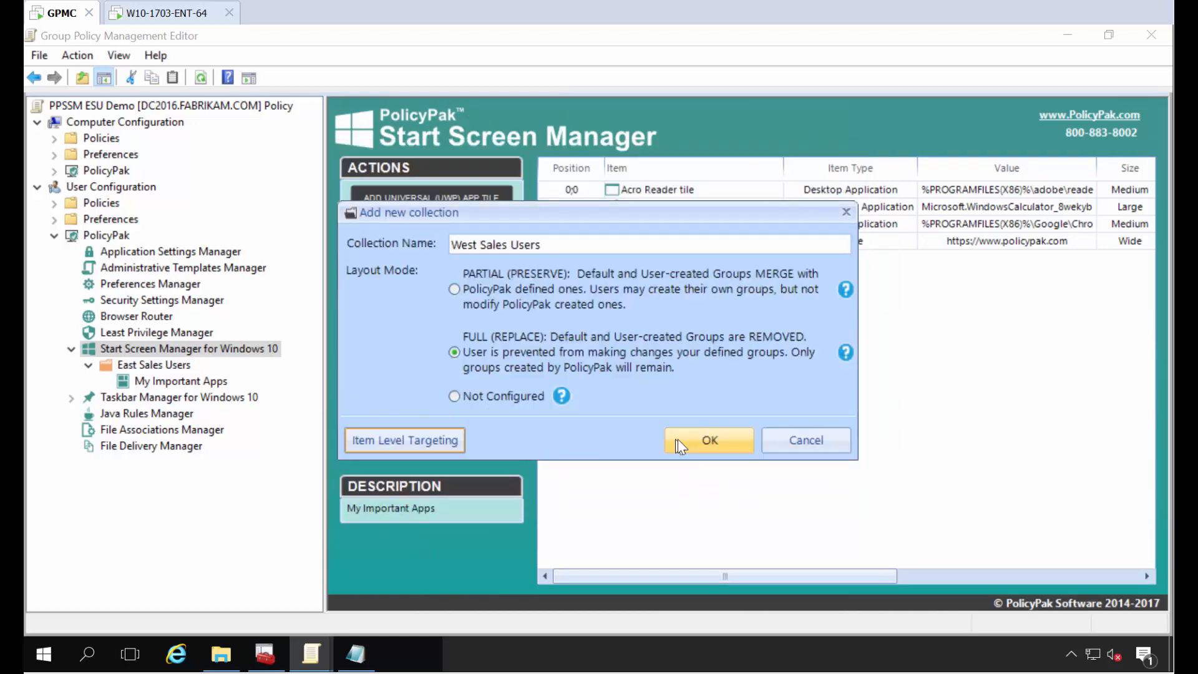
{"action": "left_click", "coordinate": [704, 443]}
{"action": "left_click", "coordinate": [572, 388]}
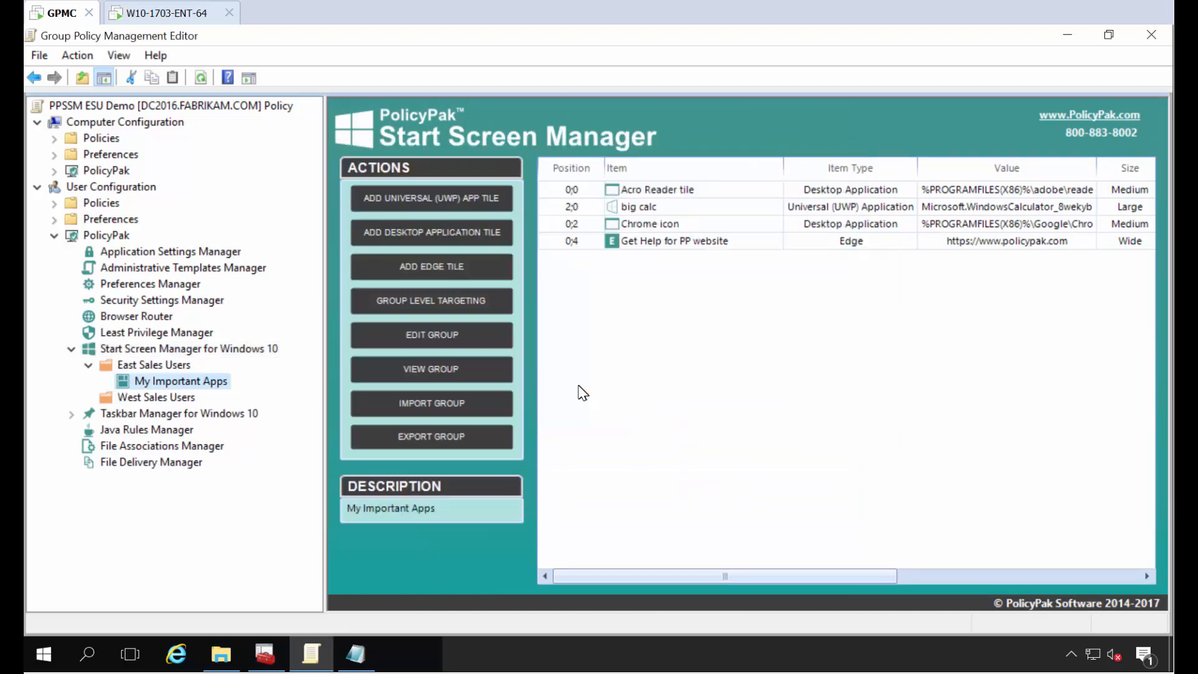
Add a group named West Apps to the West Sales Users collection with the default options
{"action": "left_click", "coordinate": [187, 396]}
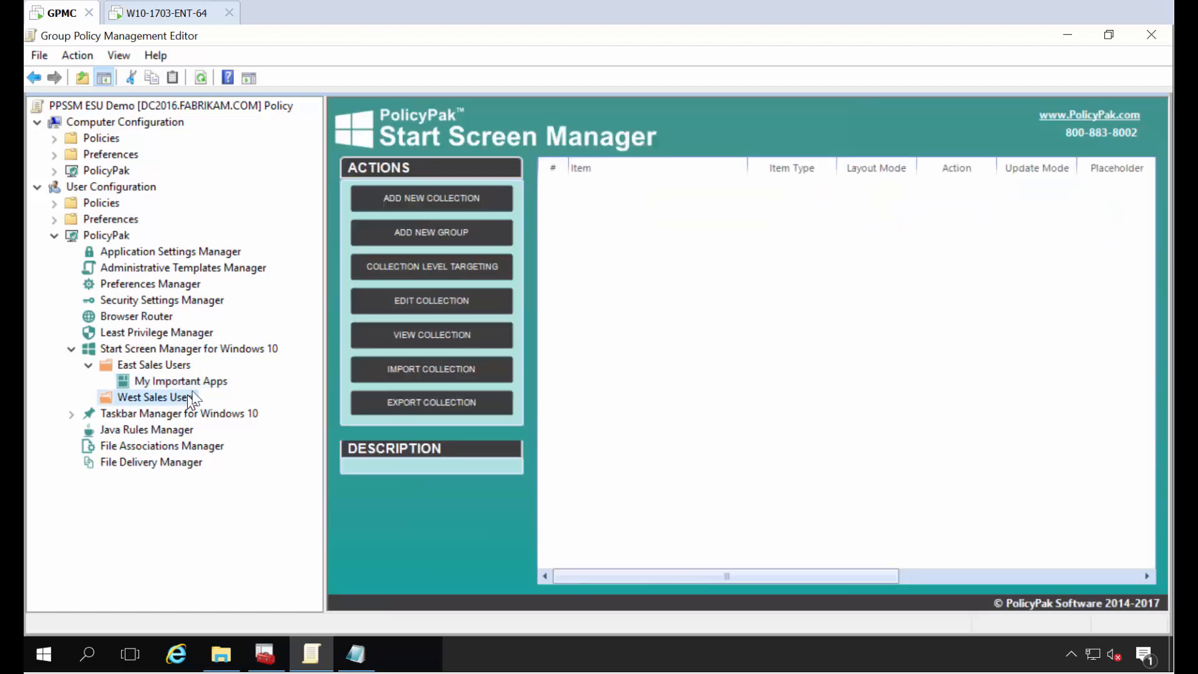
{"action": "right_click", "coordinate": [623, 253]}
{"action": "mouse_move", "coordinate": [792, 265]}
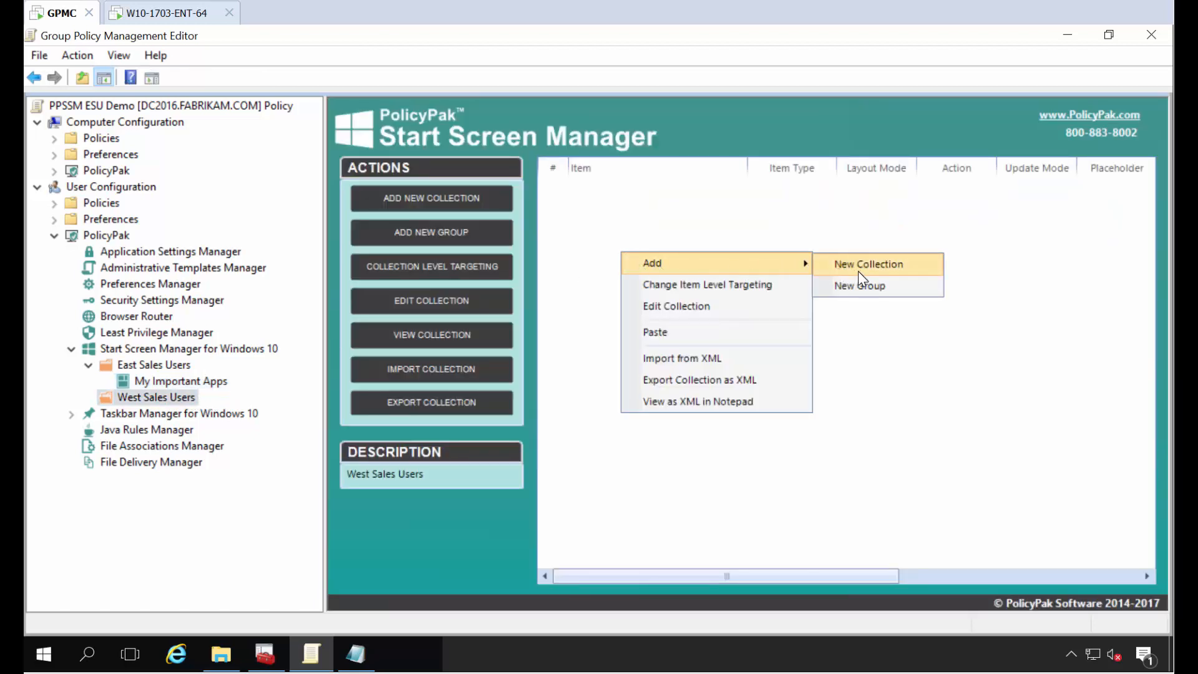
{"action": "left_click", "coordinate": [859, 280]}
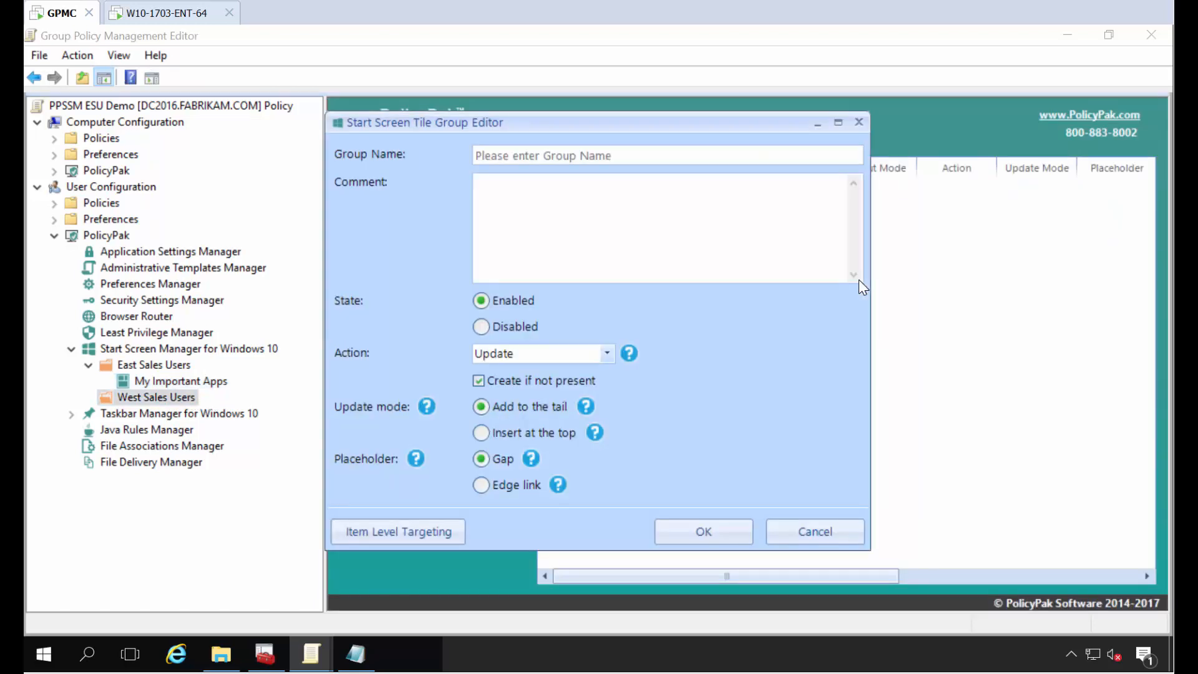
{"action": "left_click", "coordinate": [635, 159]}
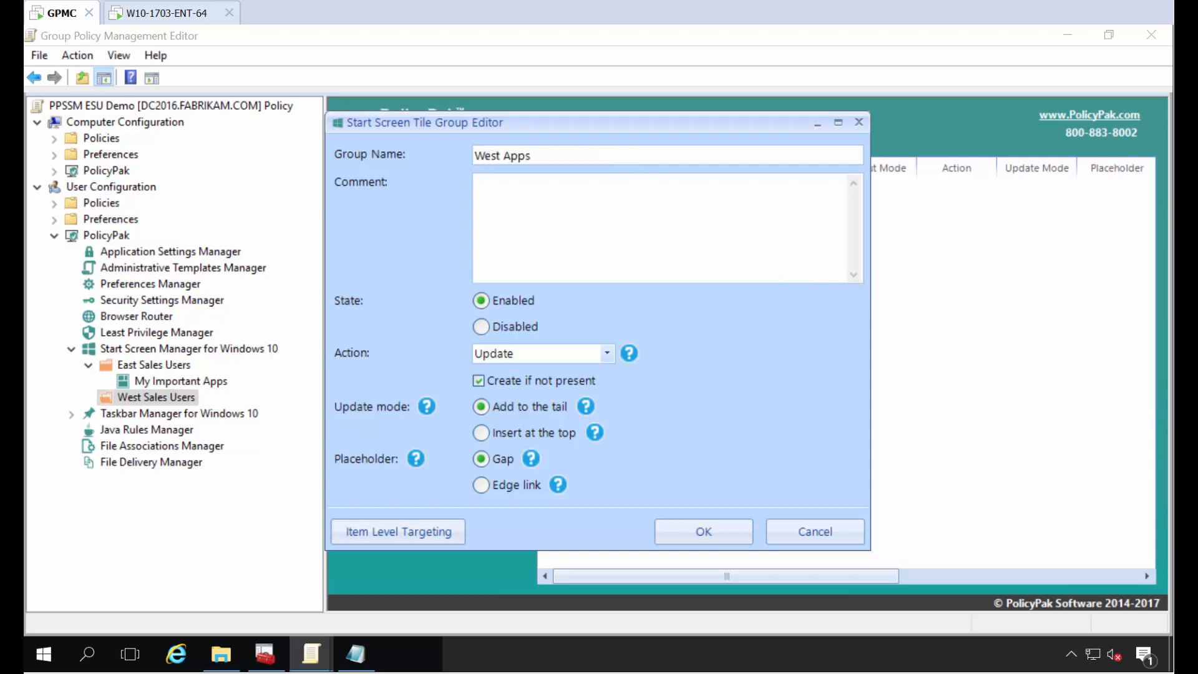
{"action": "left_click", "coordinate": [702, 531]}
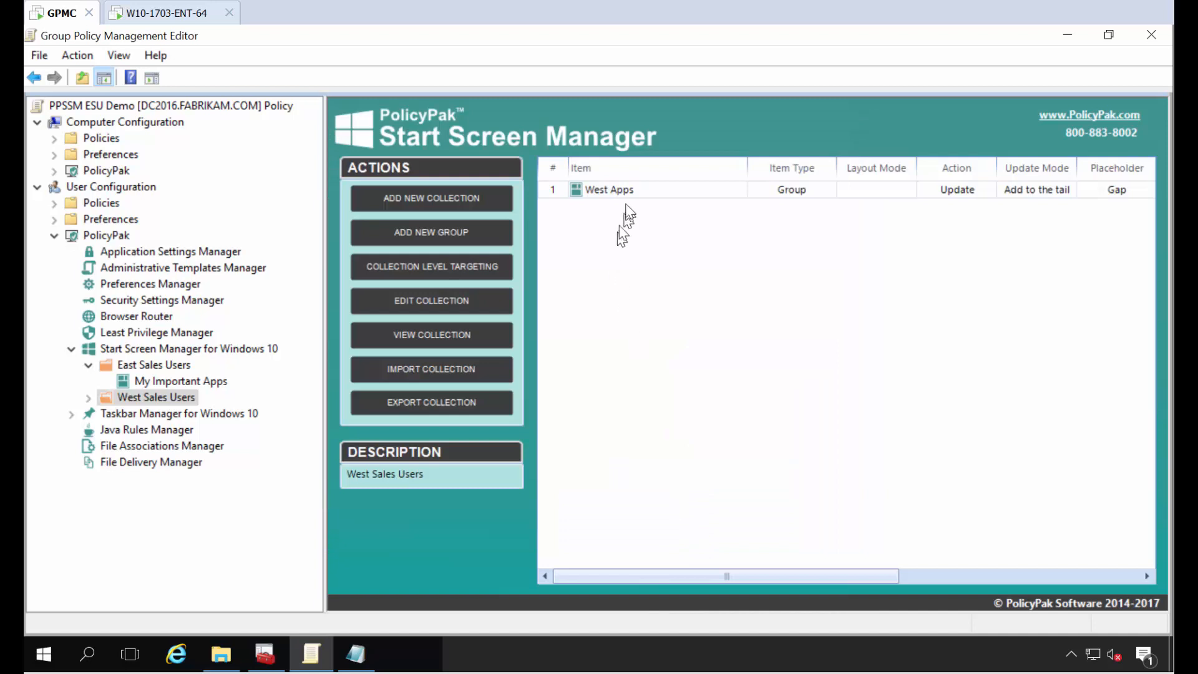
Start a new desktop application tile in the West Apps group and choose Mozilla Firefox as its registered application
{"action": "double_click", "coordinate": [629, 195]}
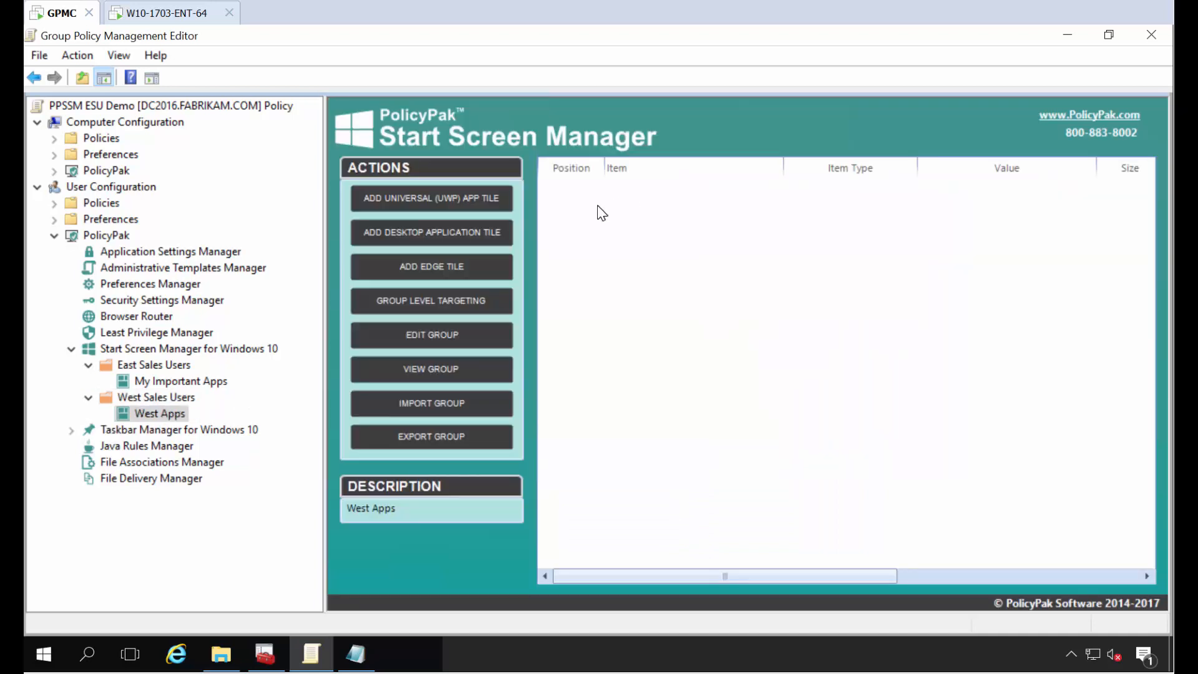
{"action": "right_click", "coordinate": [599, 207]}
{"action": "mouse_move", "coordinate": [621, 216]}
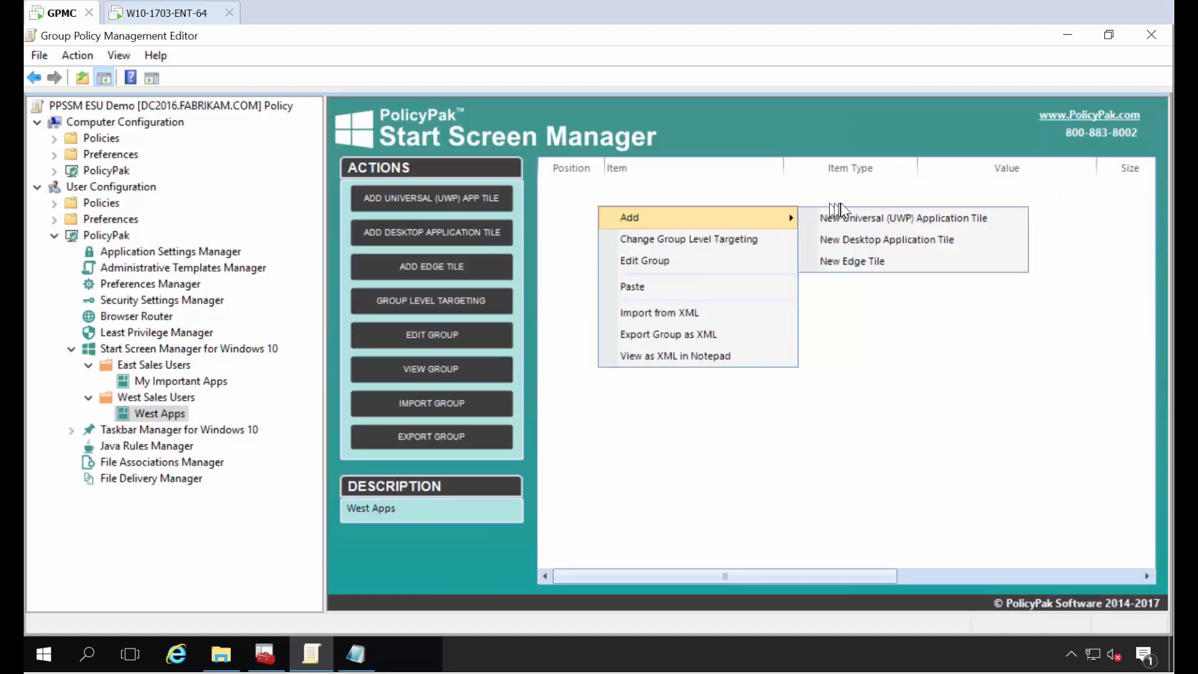
{"action": "left_click", "coordinate": [878, 241]}
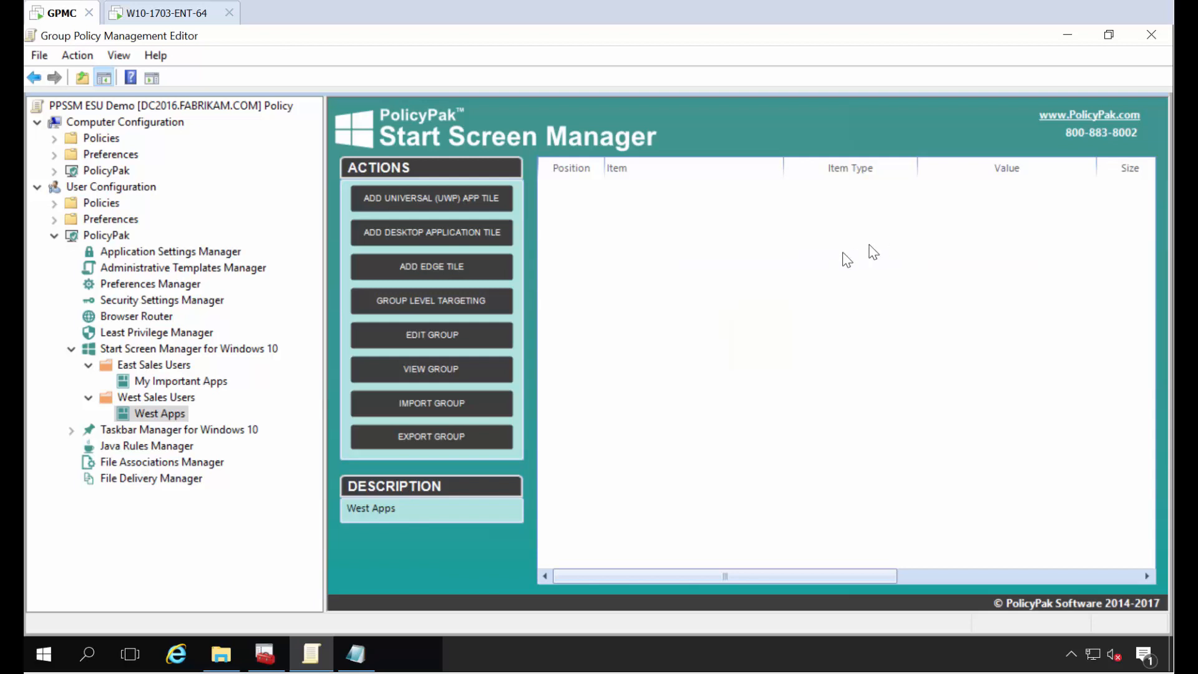
{"action": "key", "text": "Return"}
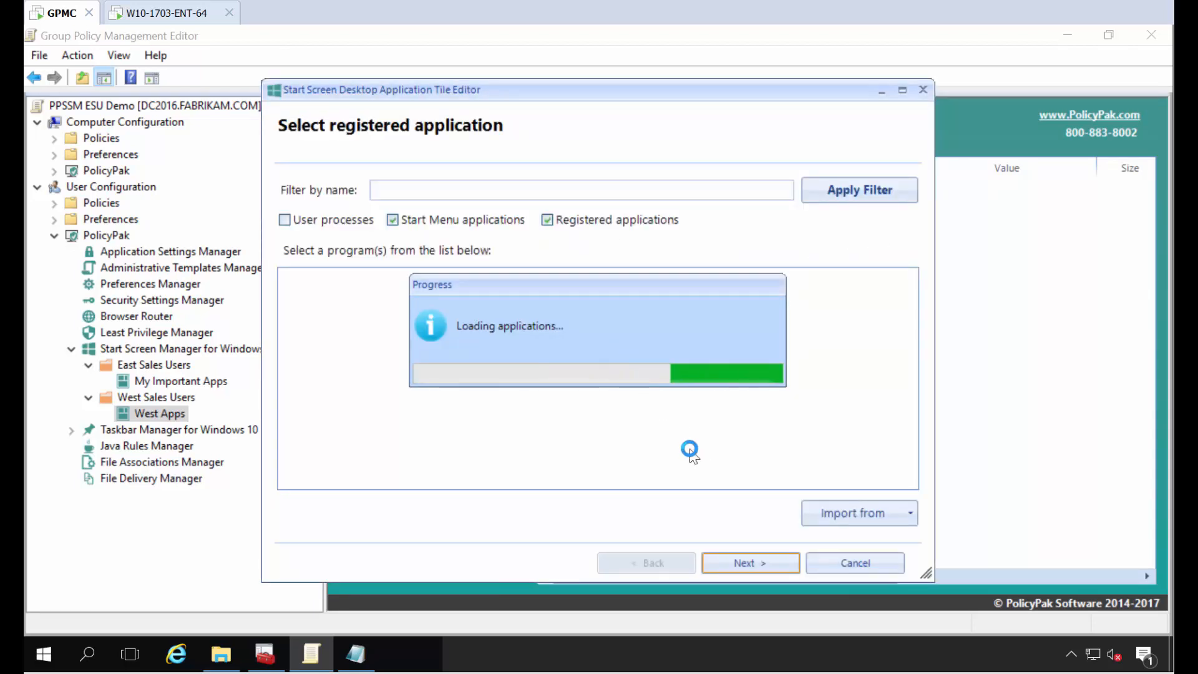
{"action": "scroll", "coordinate": [637, 415], "scroll_direction": "down", "scroll_amount": 10}
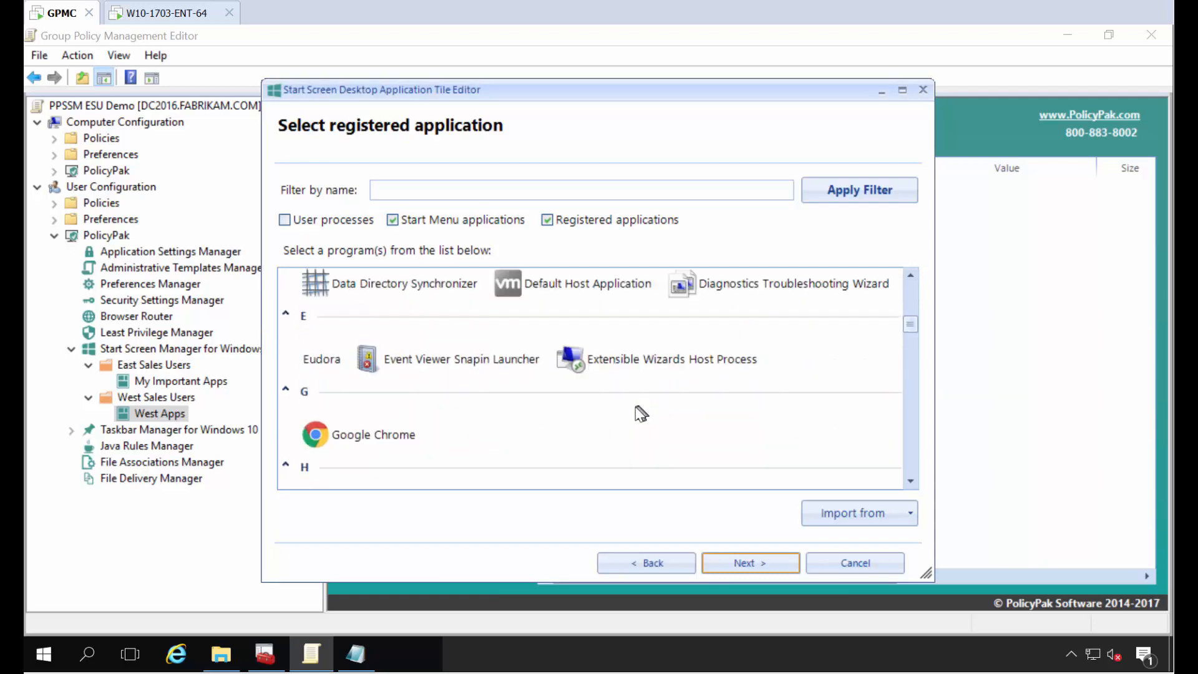
{"action": "scroll", "coordinate": [621, 415], "scroll_direction": "down", "scroll_amount": 3}
{"action": "scroll", "coordinate": [623, 406], "scroll_direction": "down", "scroll_amount": 3}
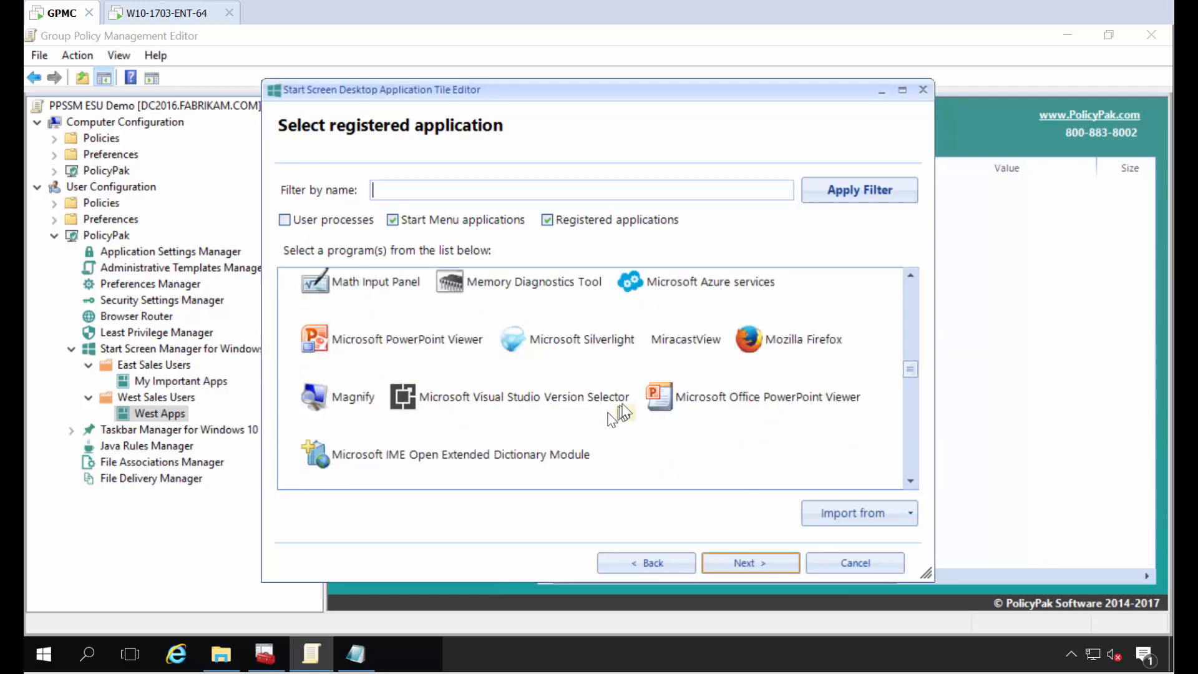
{"action": "left_click", "coordinate": [805, 357]}
{"action": "left_click", "coordinate": [747, 563]}
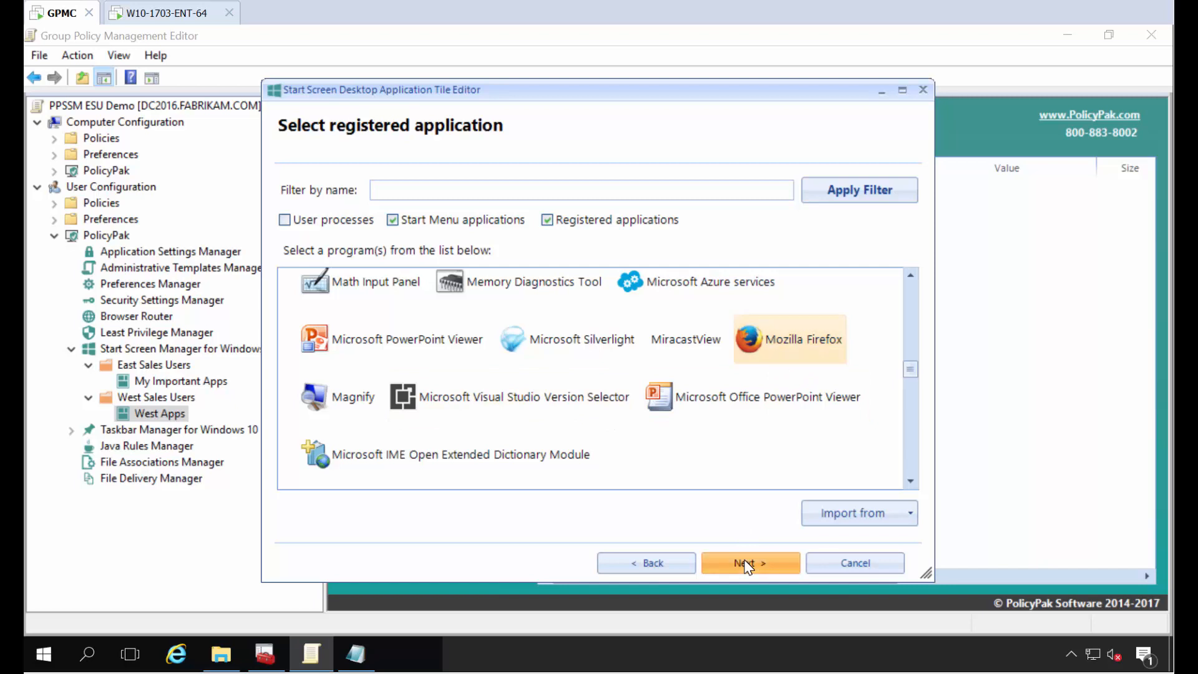
Set the Mozilla Firefox tile to Medium size, name its policy Firefox and finish creating it
{"action": "left_click", "coordinate": [452, 347]}
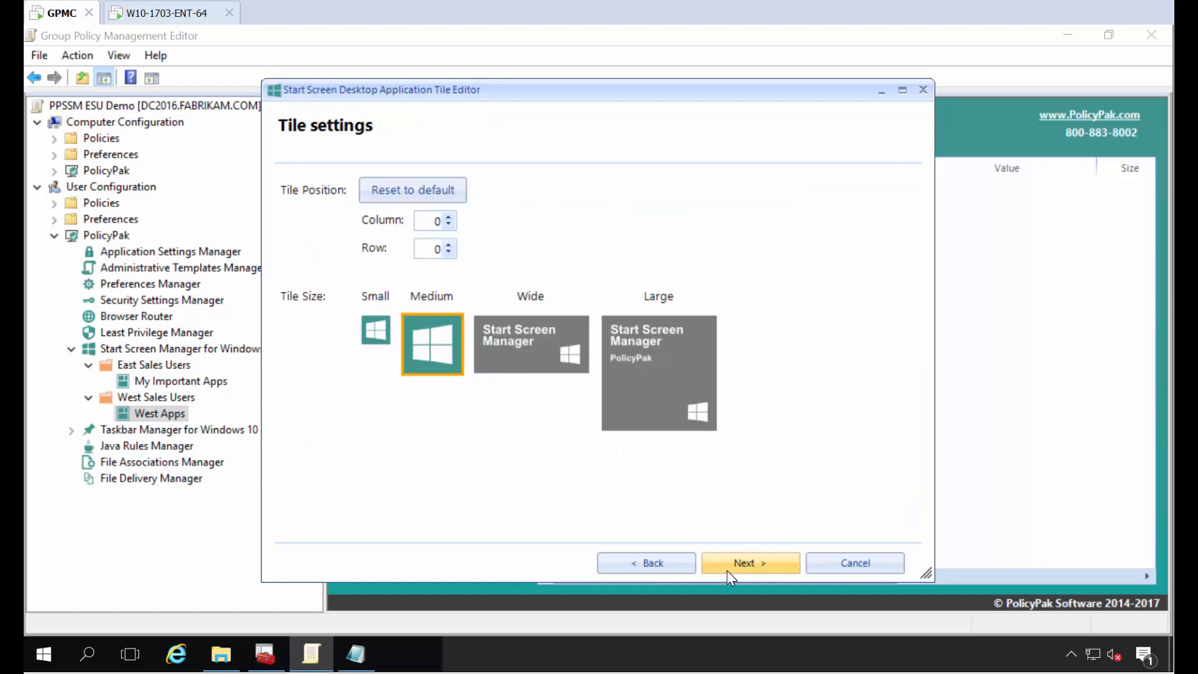
{"action": "left_click", "coordinate": [730, 569]}
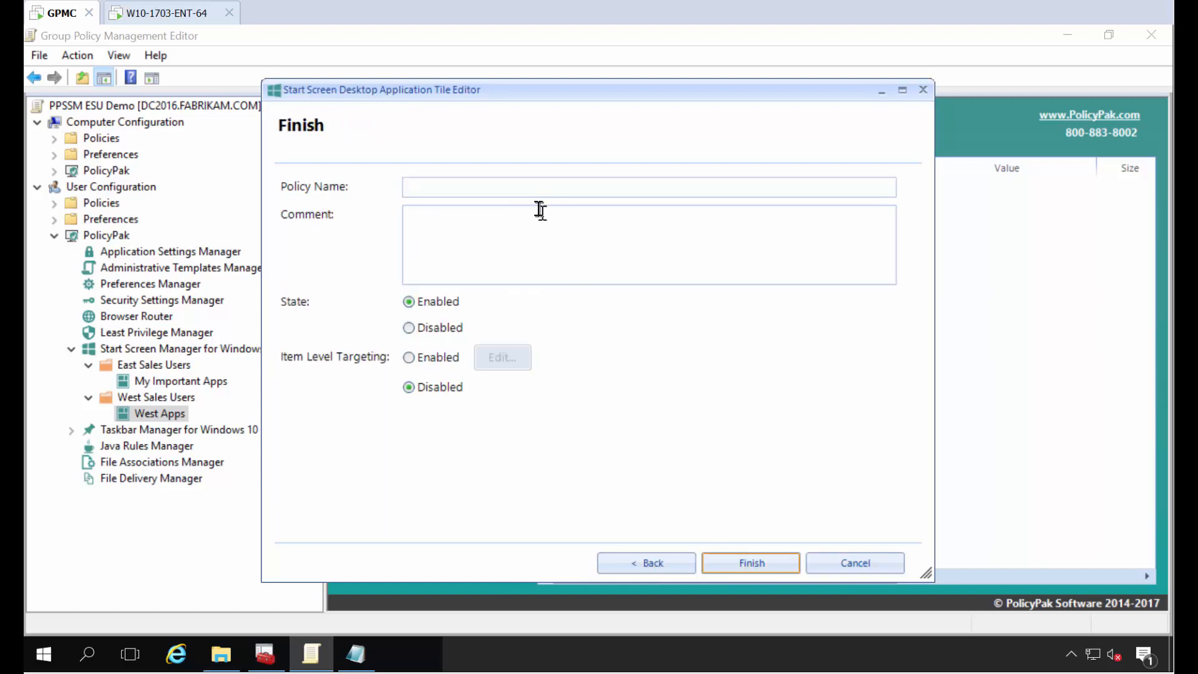
{"action": "type", "text": "Firefox"}
{"action": "key", "text": "Return"}
Start another new desktop application tile in the West Apps group and choose WinZip 14.0 as its registered application
{"action": "right_click", "coordinate": [577, 249]}
{"action": "mouse_move", "coordinate": [719, 256]}
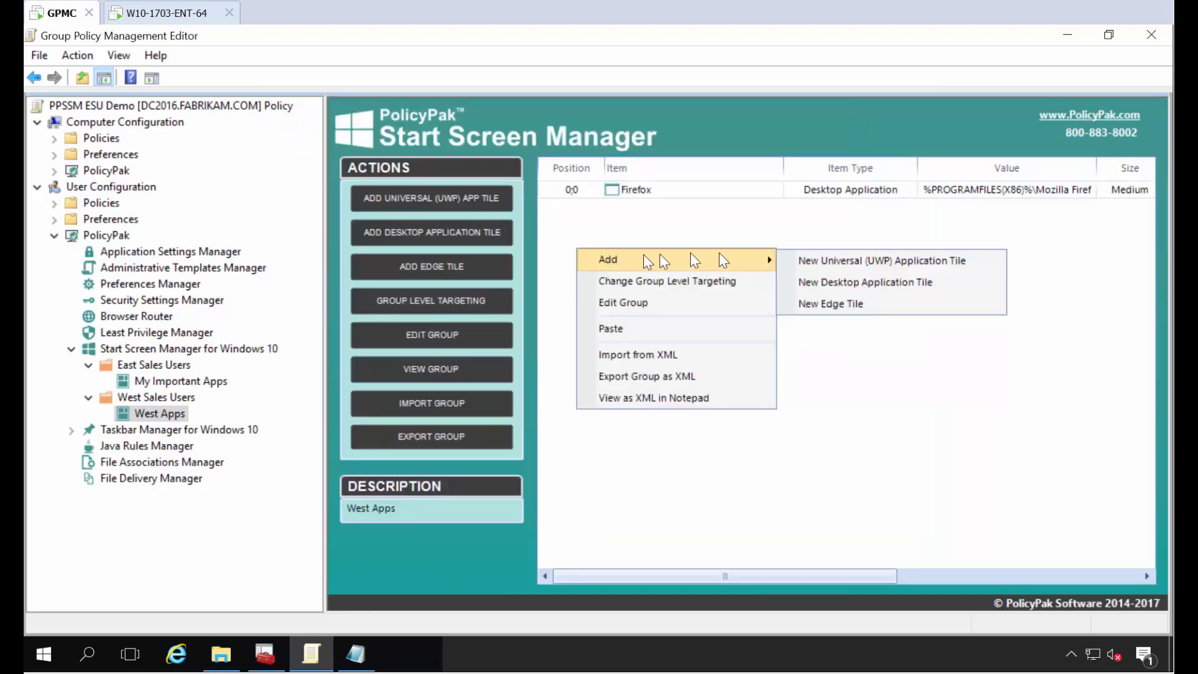
{"action": "left_click", "coordinate": [817, 280]}
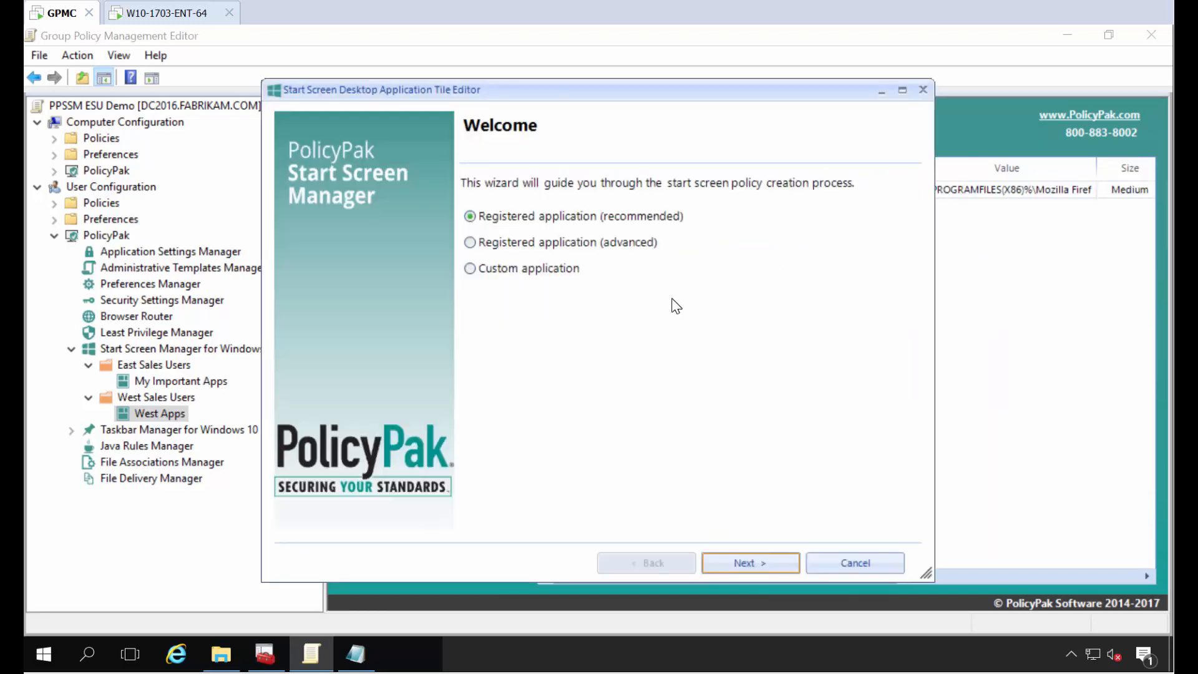
{"action": "key", "text": "Return"}
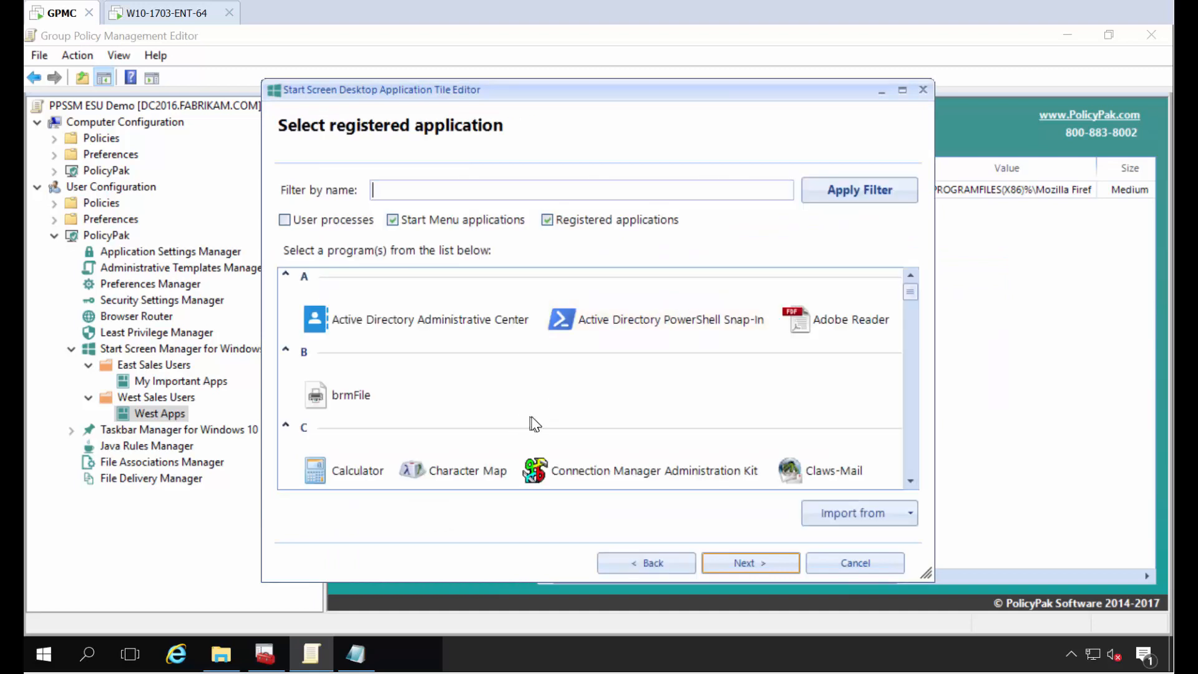
{"action": "scroll", "coordinate": [535, 424], "scroll_direction": "down", "scroll_amount": 15}
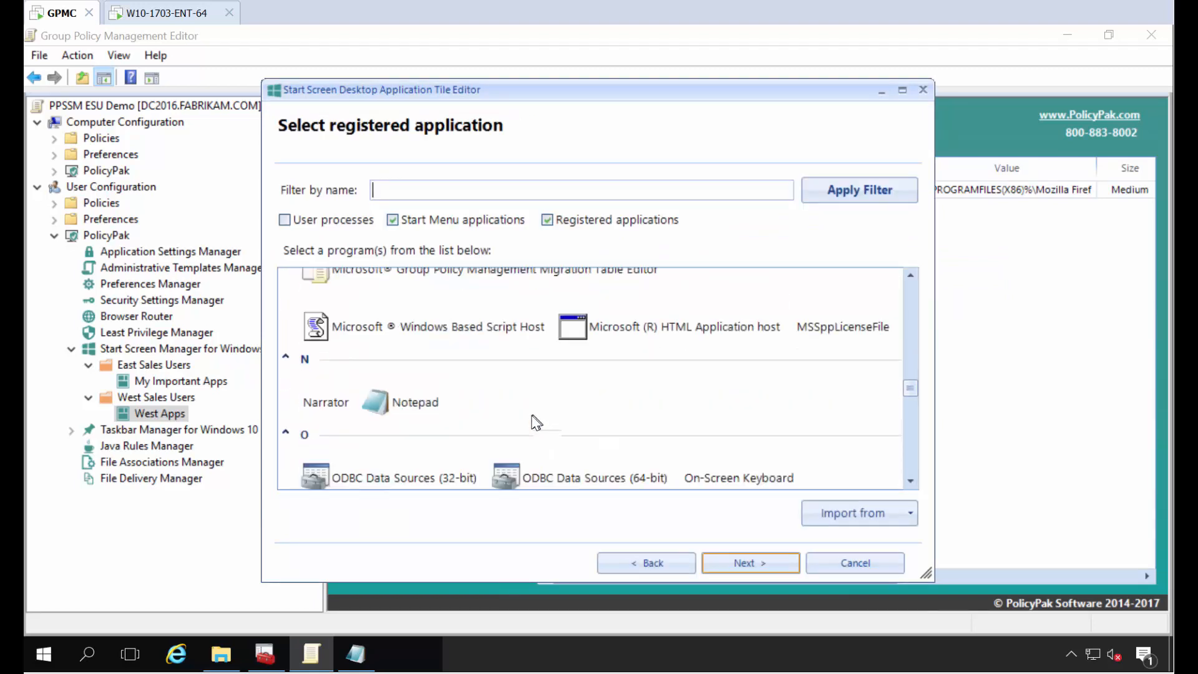
{"action": "scroll", "coordinate": [535, 424], "scroll_direction": "down", "scroll_amount": 8}
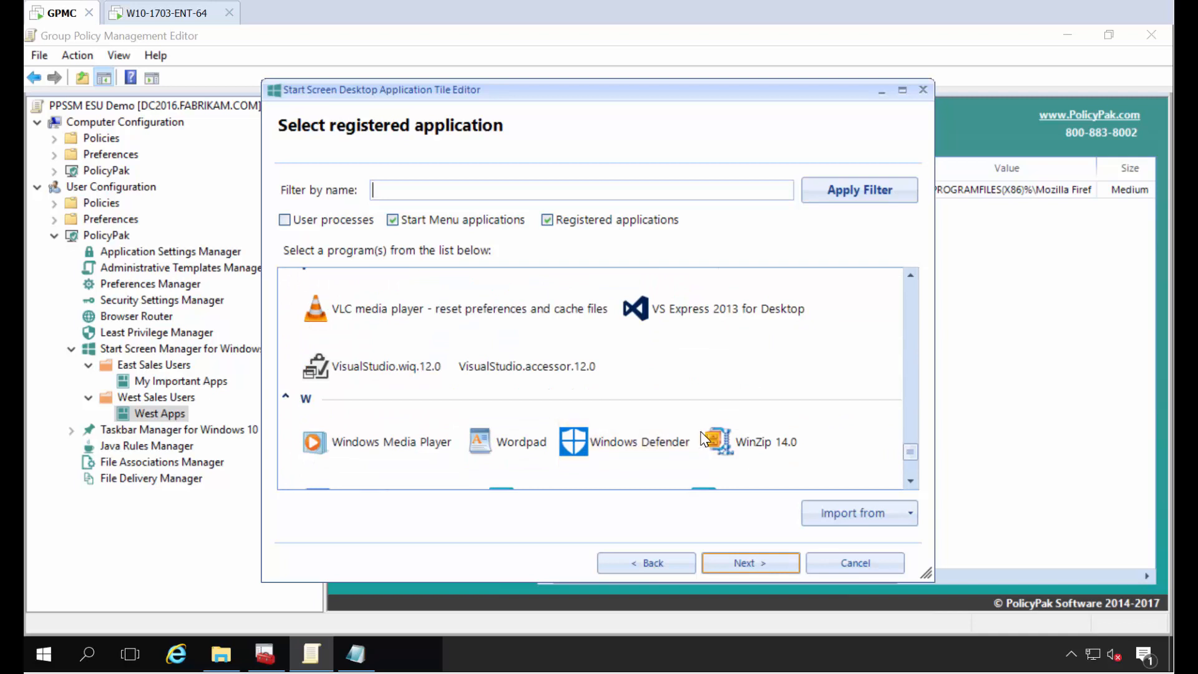
{"action": "left_click", "coordinate": [717, 437]}
{"action": "left_click", "coordinate": [749, 563]}
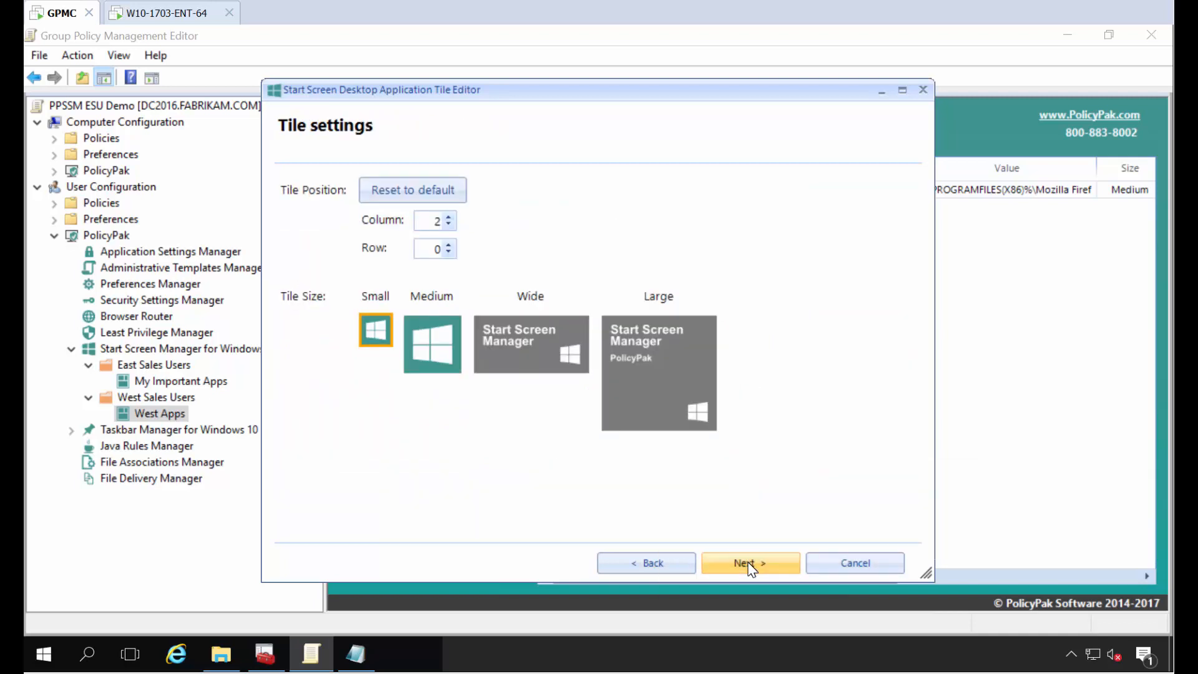
Set the WinZip tile to Medium size, name its policy Winzip and finish creating it
{"action": "left_click", "coordinate": [432, 336]}
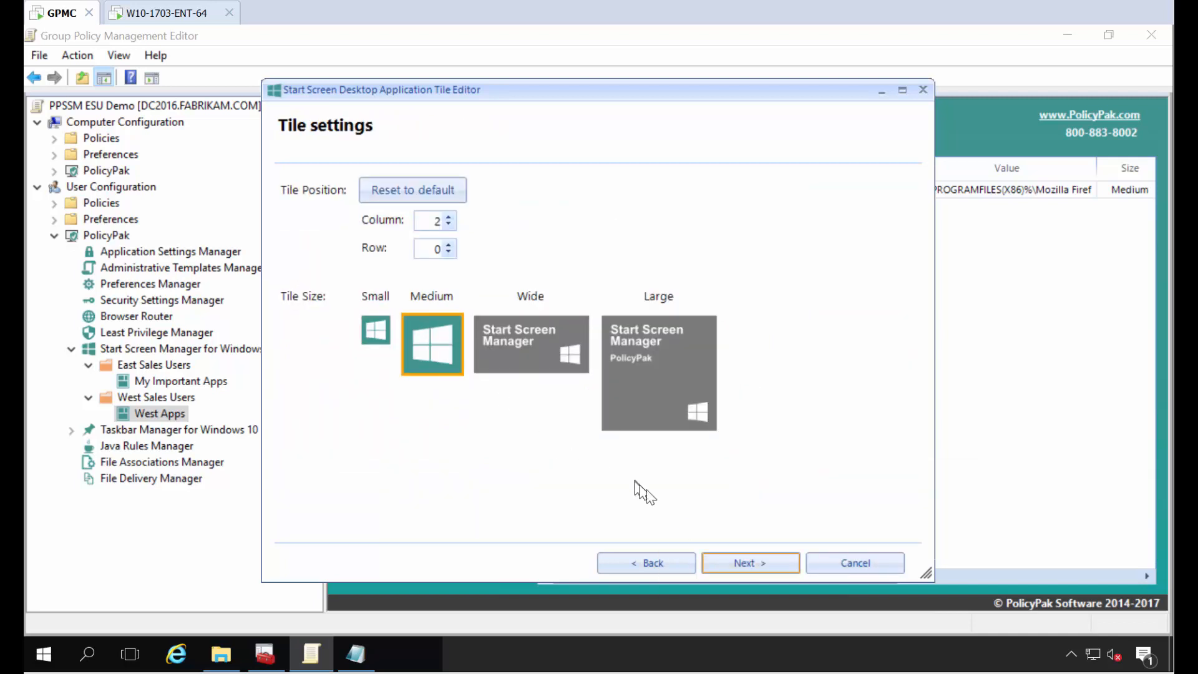
{"action": "left_click", "coordinate": [735, 563]}
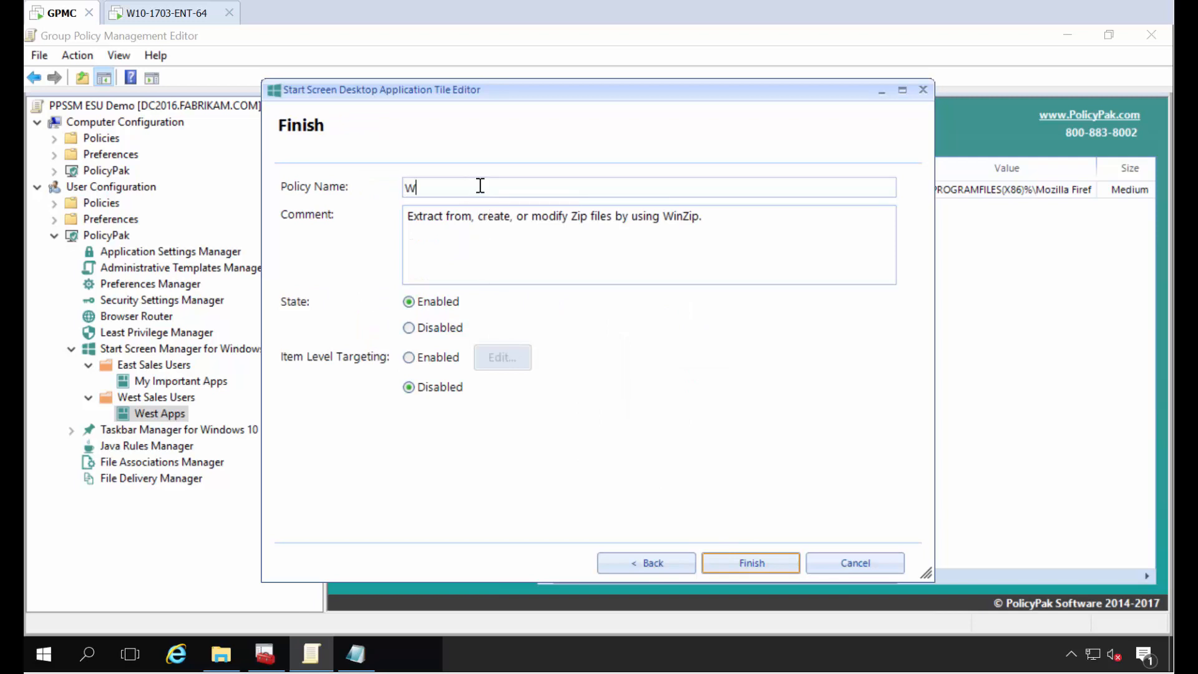
{"action": "type", "text": "Winzip"}
{"action": "key", "text": "Return"}
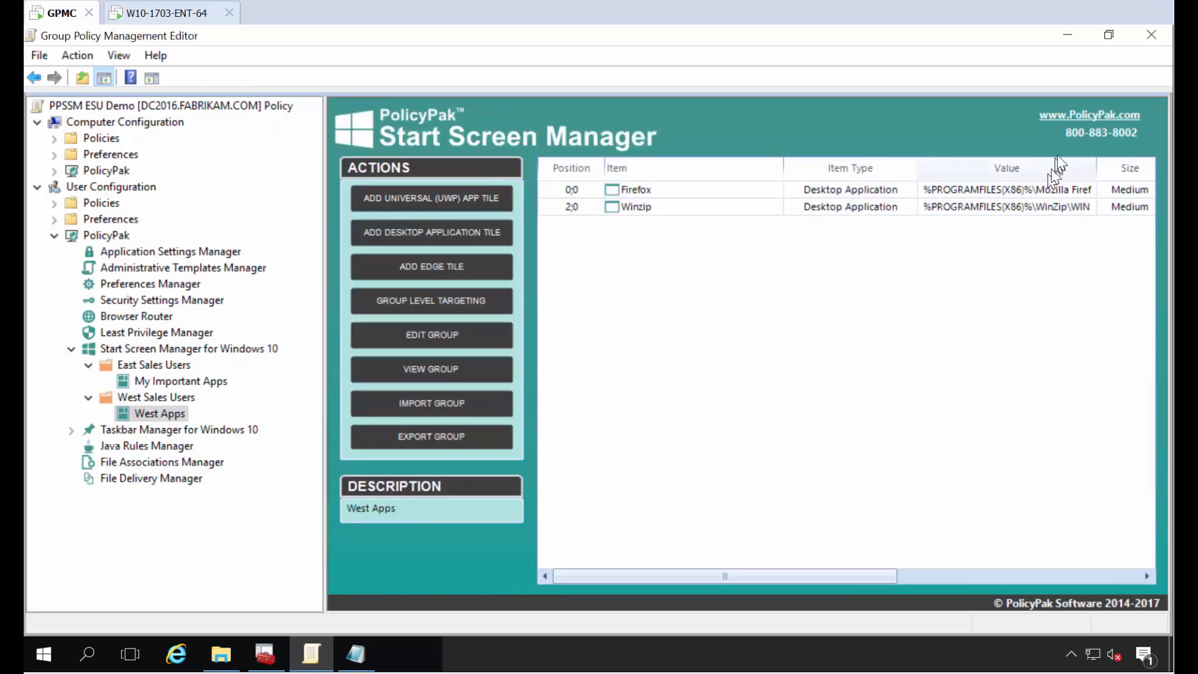
Rename the PPSSM ESU Demo GPO under the Sales OU to PPSSM Sales Demo
{"action": "left_click", "coordinate": [1072, 41]}
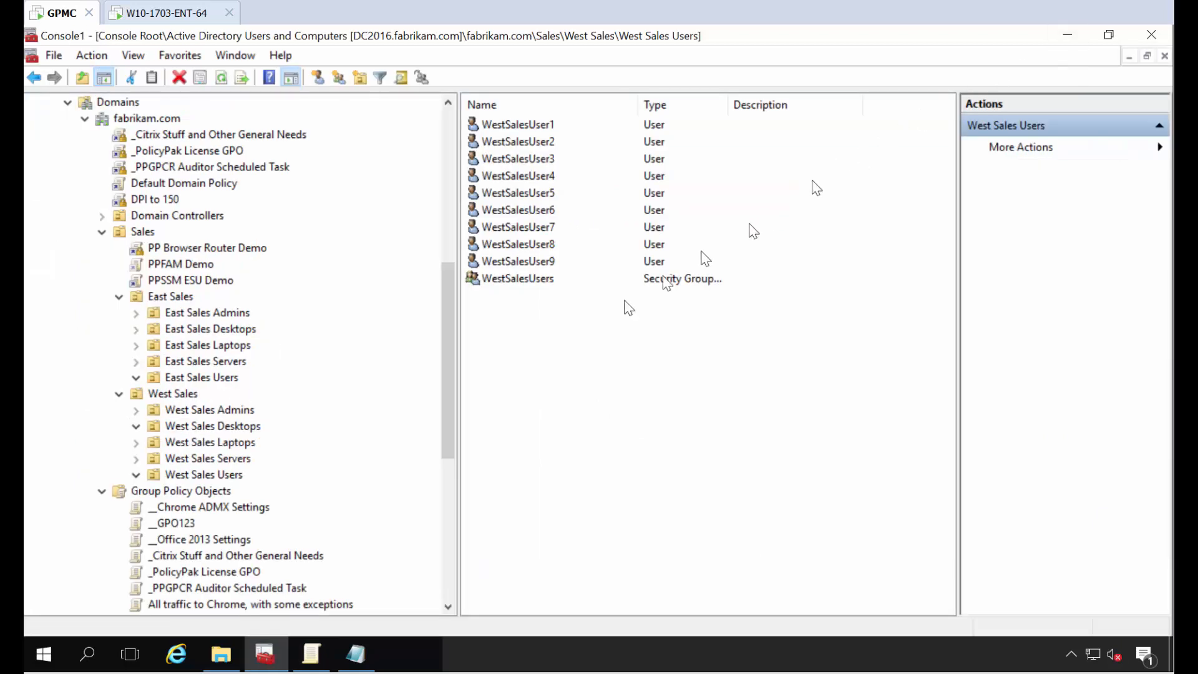
{"action": "left_click", "coordinate": [172, 282]}
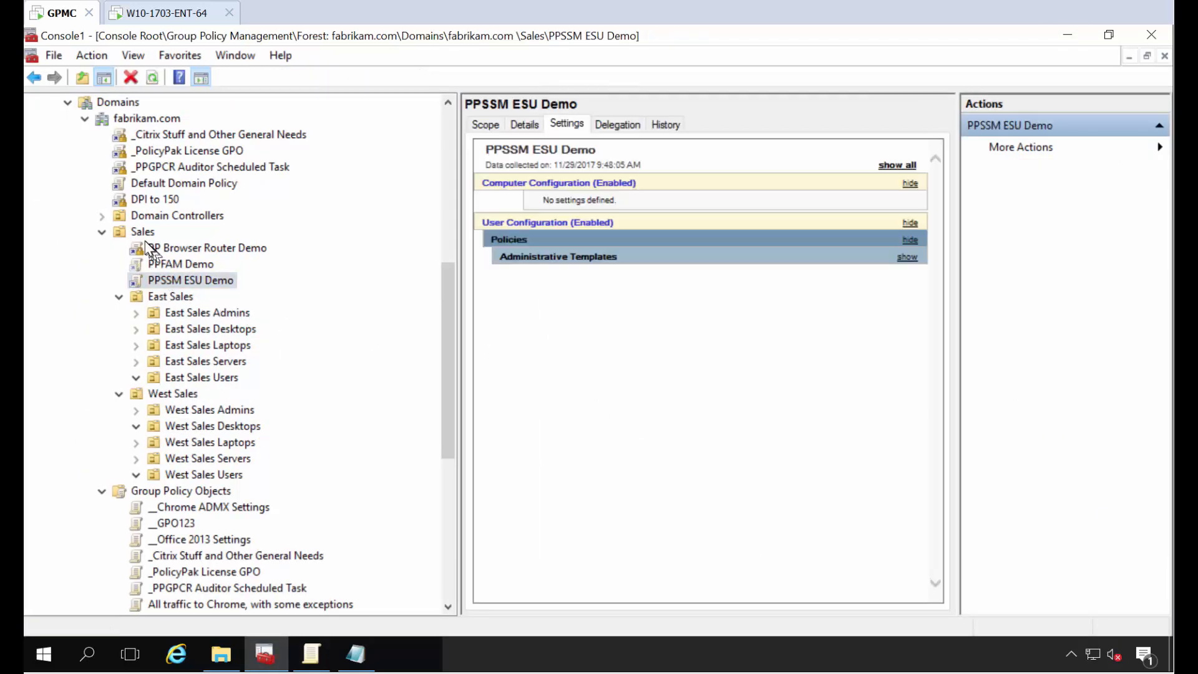
{"action": "left_click", "coordinate": [174, 283]}
{"action": "key", "text": "End"}
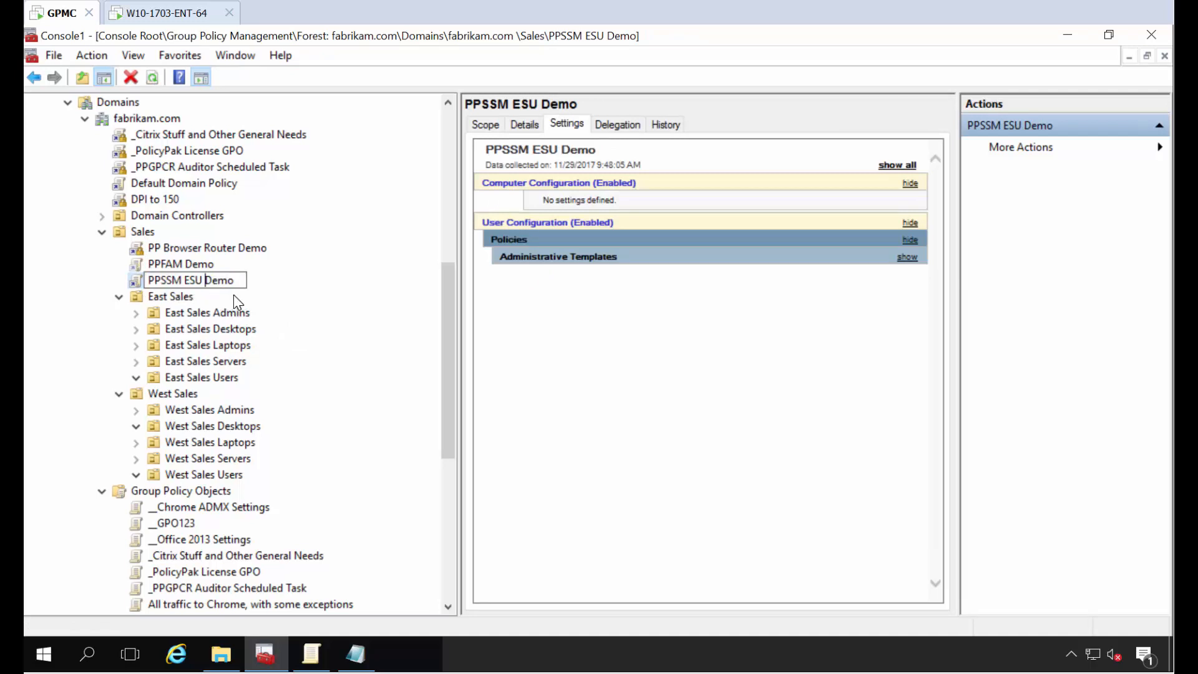
{"action": "key", "text": "BackSpace"}
{"action": "key", "text": "BackSpace"}
{"action": "key", "text": "BackSpace"}
{"action": "key", "text": "BackSpace"}
{"action": "type", "text": "Sales"}
{"action": "key", "text": "Return"}
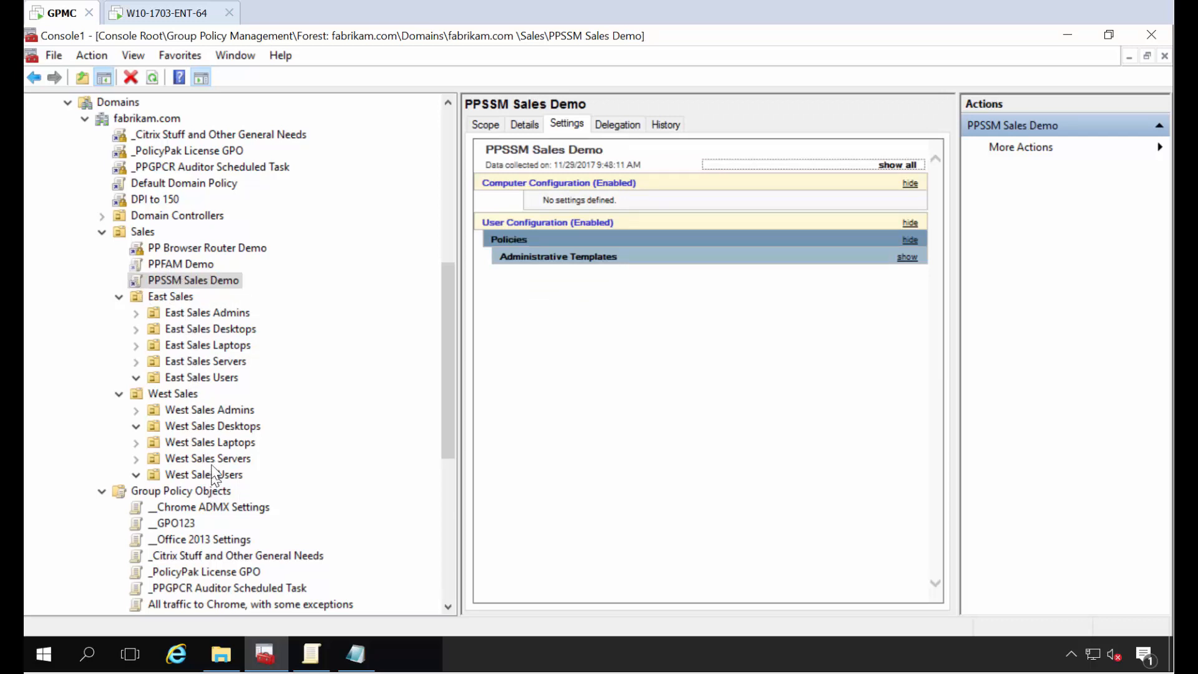
Switch to the W10-1703-ENT-64 machine and check the East sales user's current Start menu tiles
{"action": "left_click", "coordinate": [174, 13]}
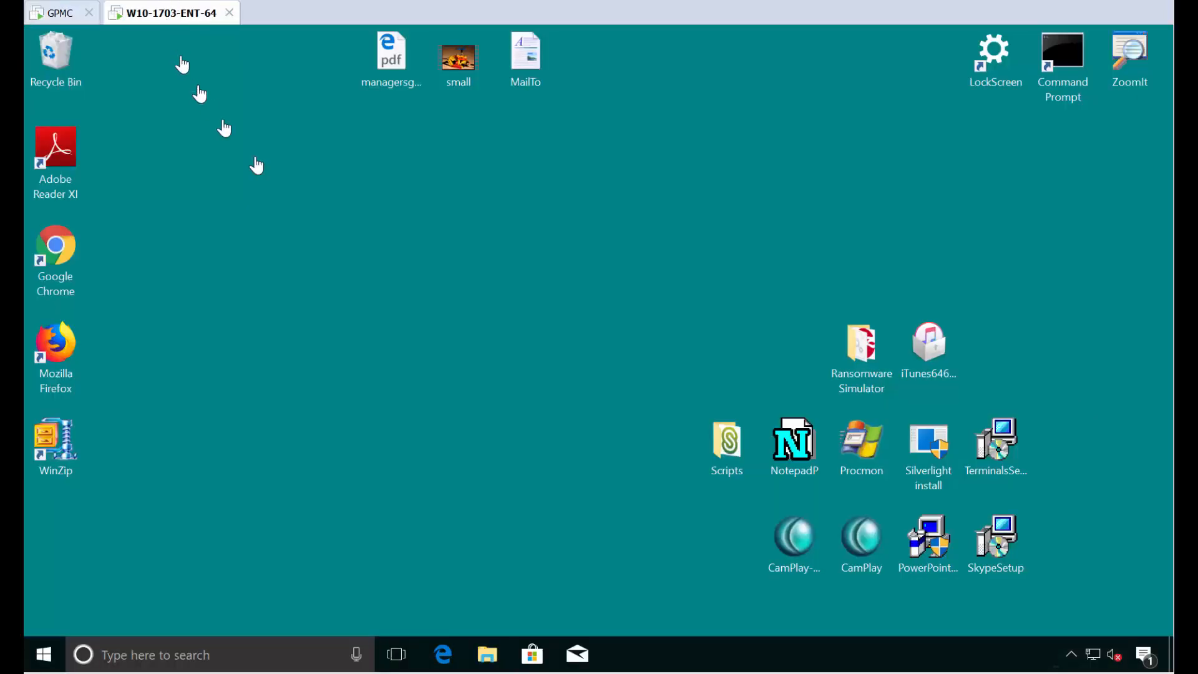
{"action": "key", "text": "super"}
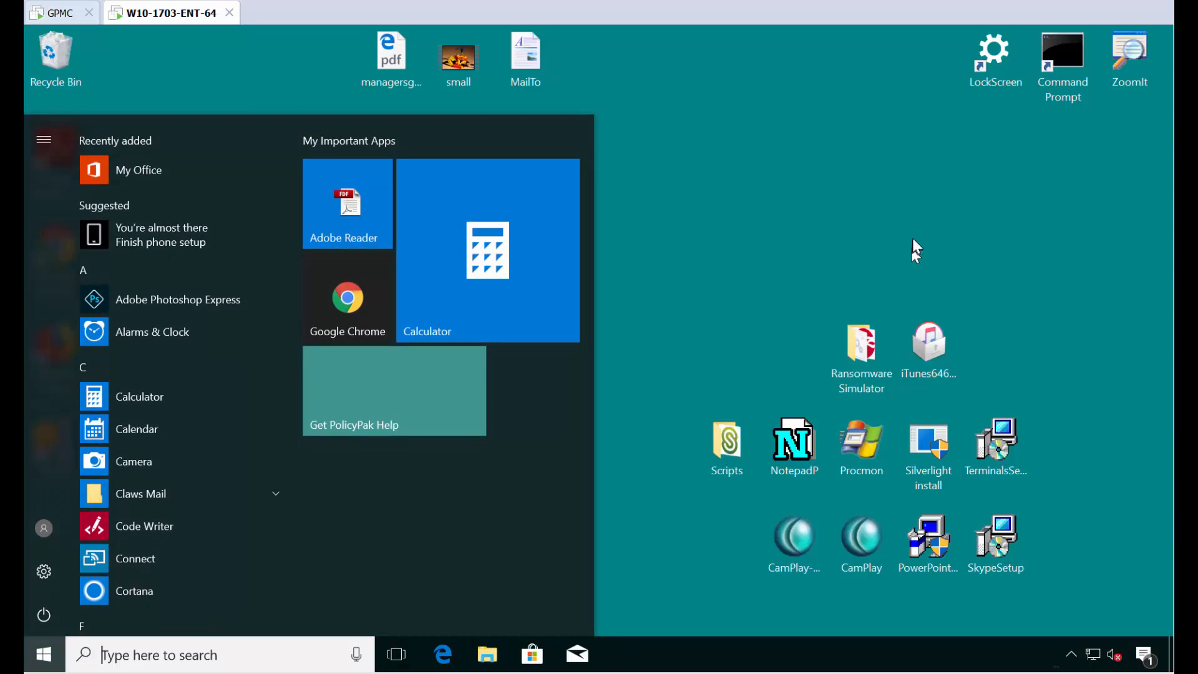
{"action": "left_click", "coordinate": [923, 226]}
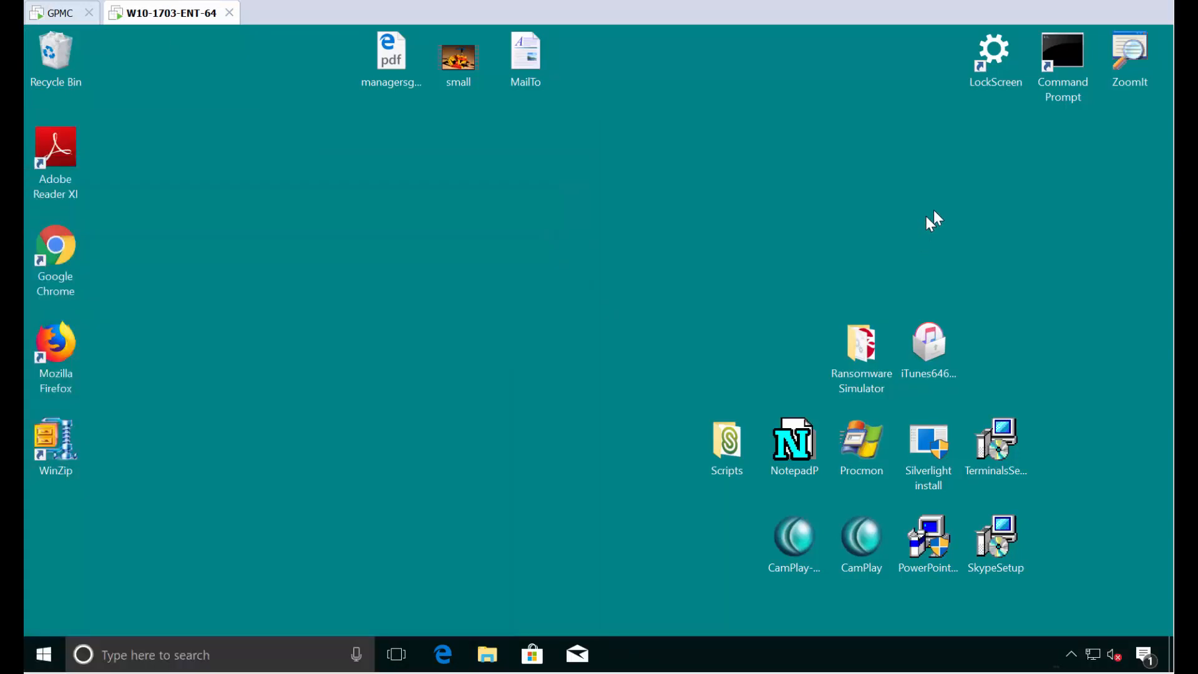
Refresh Group Policy with gpupdate in a Command Prompt and check the East sales user's Start menu again
{"action": "double_click", "coordinate": [1073, 55]}
{"action": "type", "text": "gpupdate"}
{"action": "key", "text": "Return"}
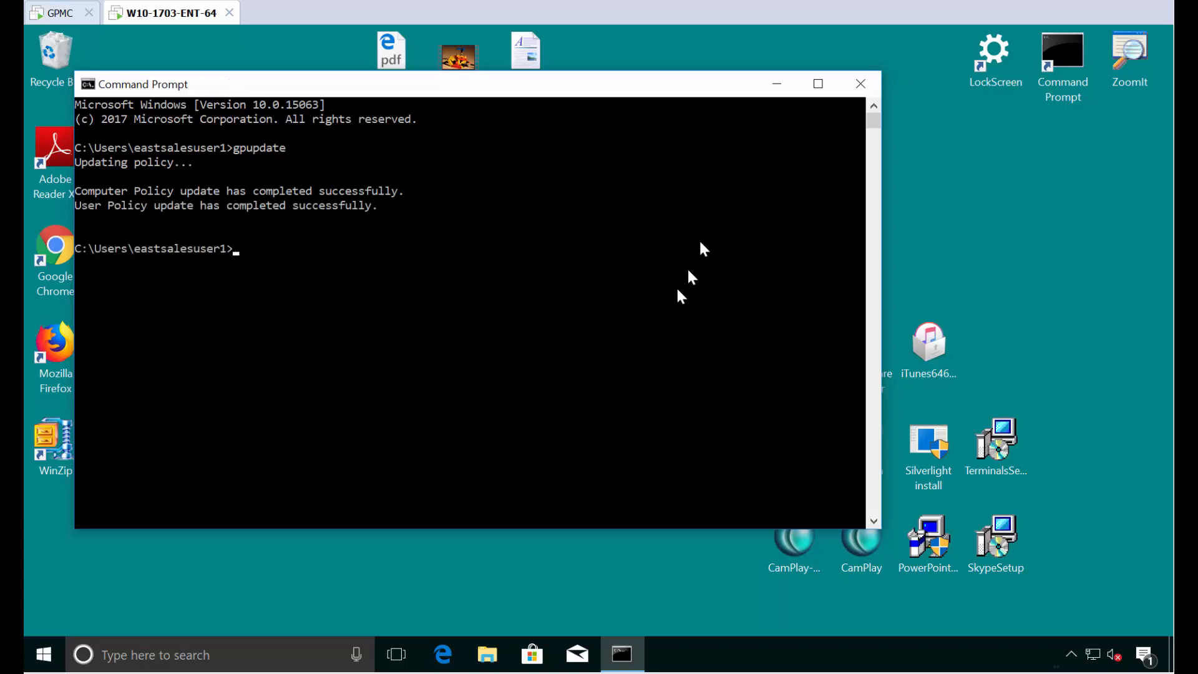
{"action": "left_click", "coordinate": [880, 82]}
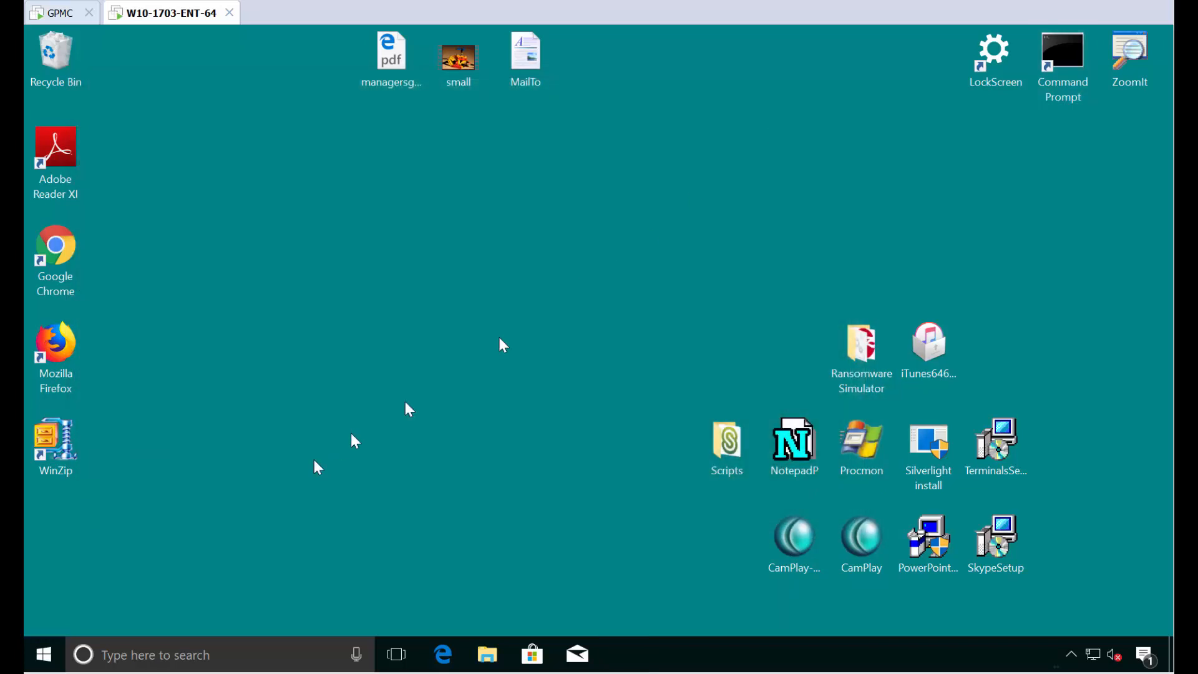
{"action": "left_click", "coordinate": [45, 649]}
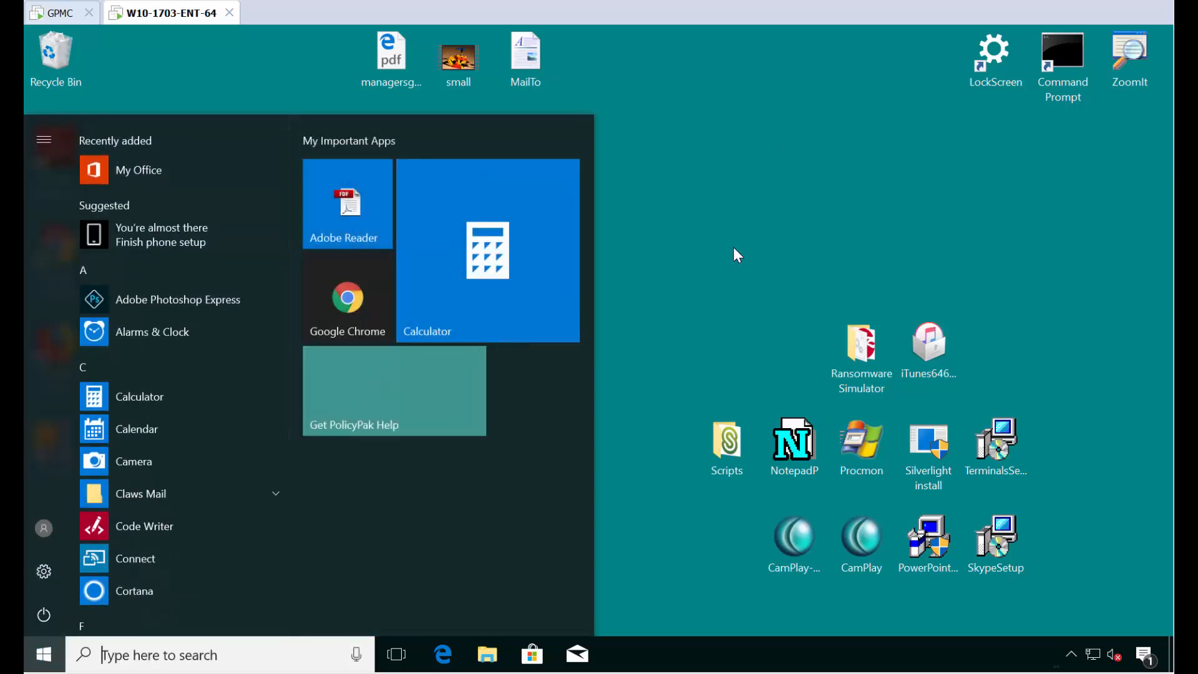
Sign out the East sales user and sign in as westsalesuser1 with the account password
{"action": "key", "text": "ctrl+alt+Insert"}
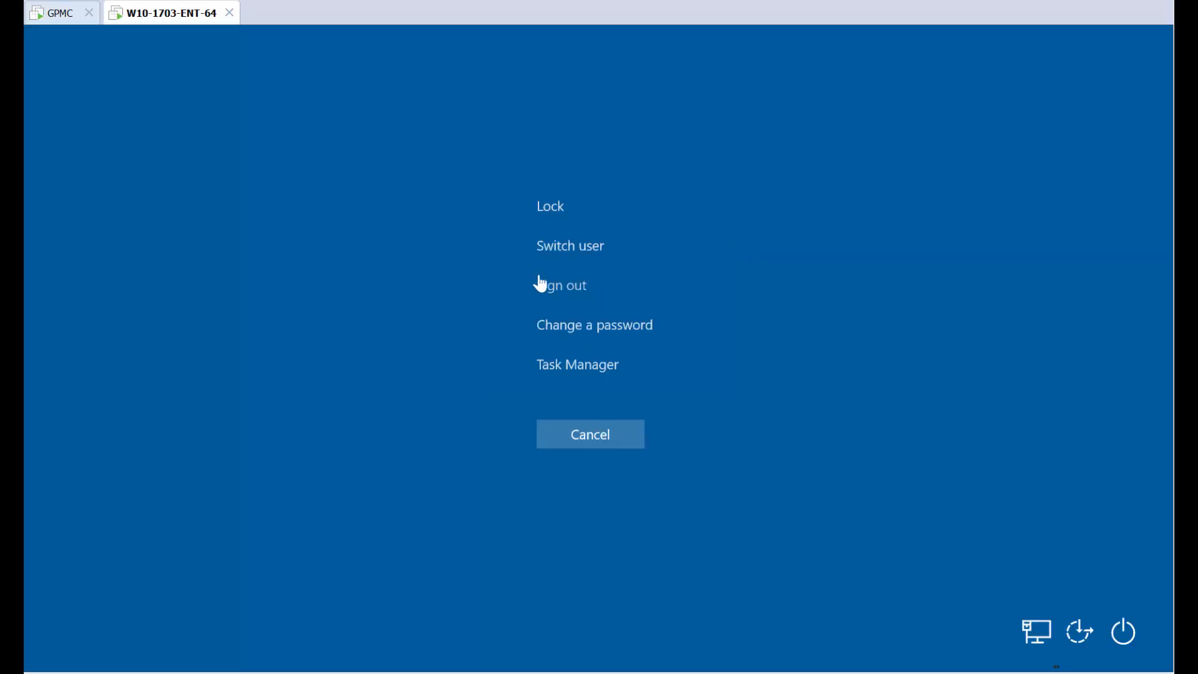
{"action": "left_click", "coordinate": [550, 287]}
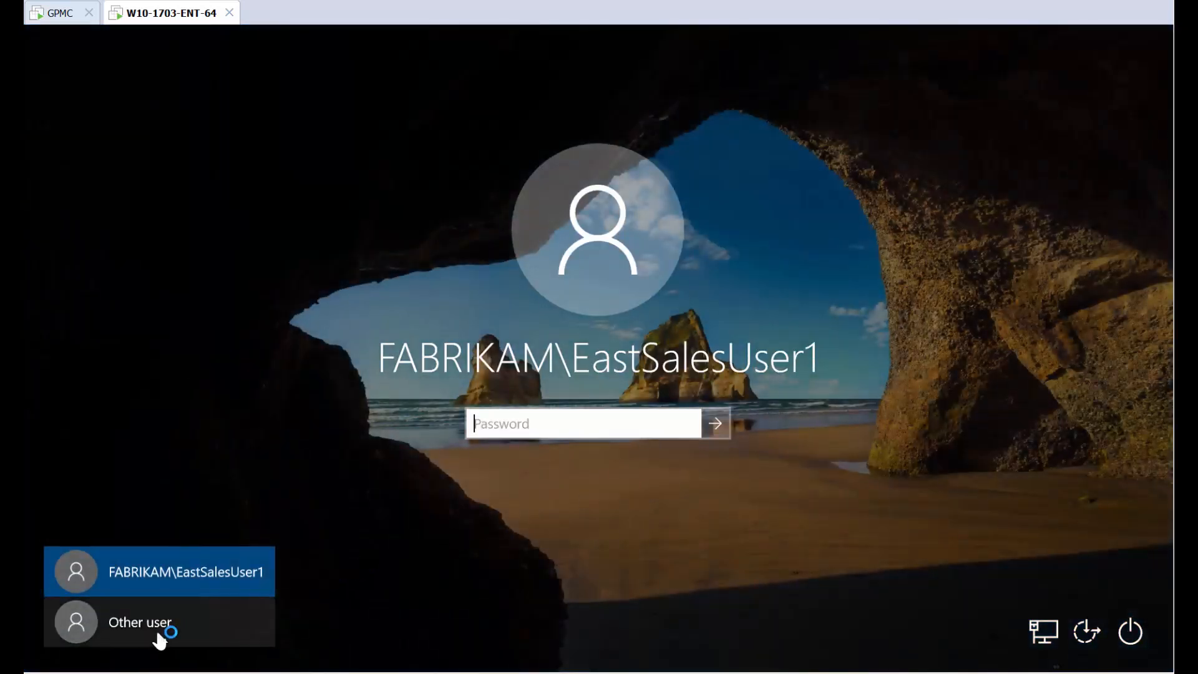
{"action": "left_click", "coordinate": [157, 634]}
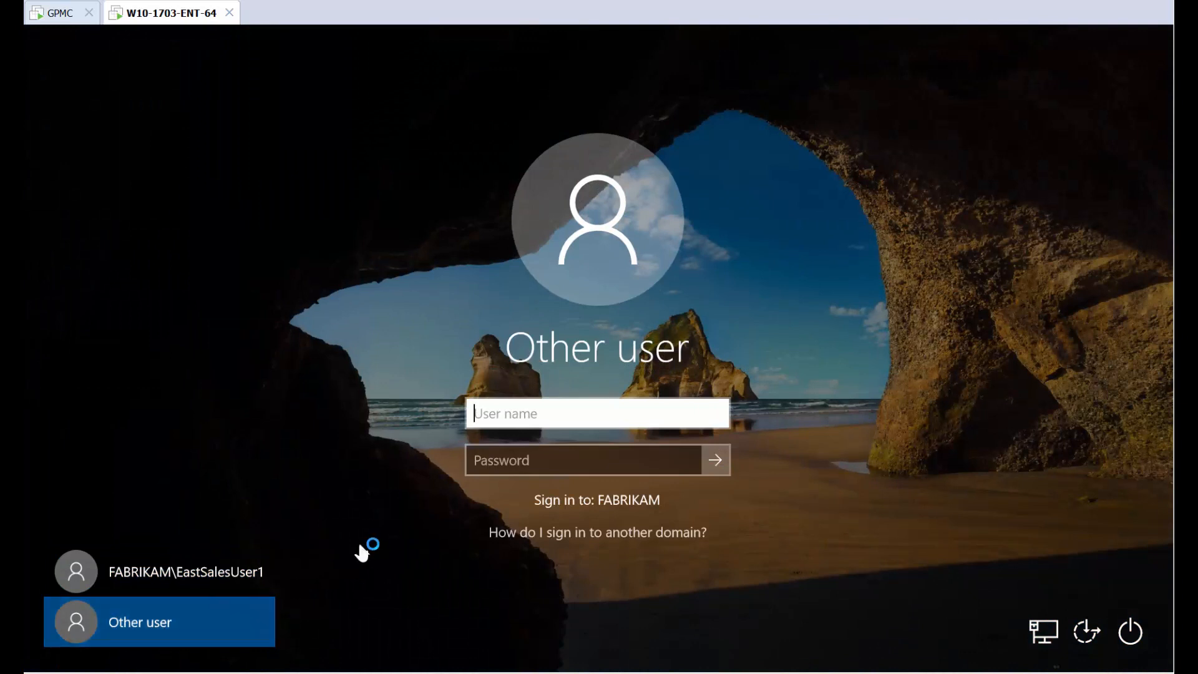
{"action": "type", "text": "westsalesuser1"}
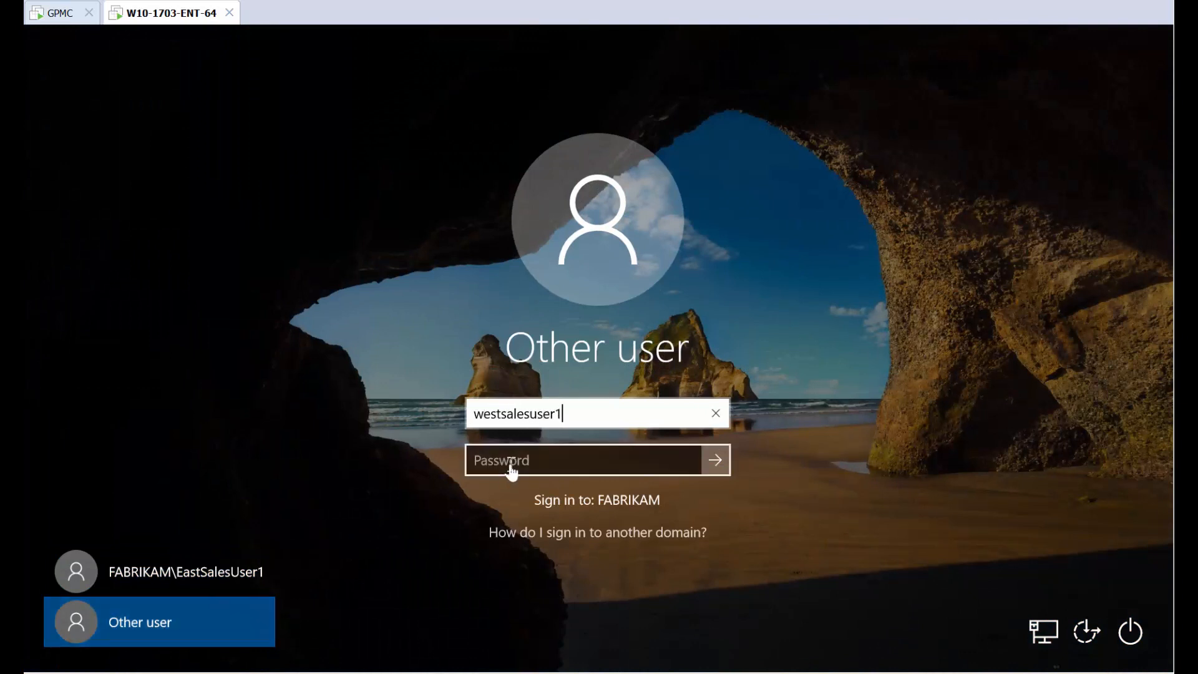
{"action": "left_click", "coordinate": [511, 466]}
{"action": "type", "text": "•"}
{"action": "key", "text": "Return"}
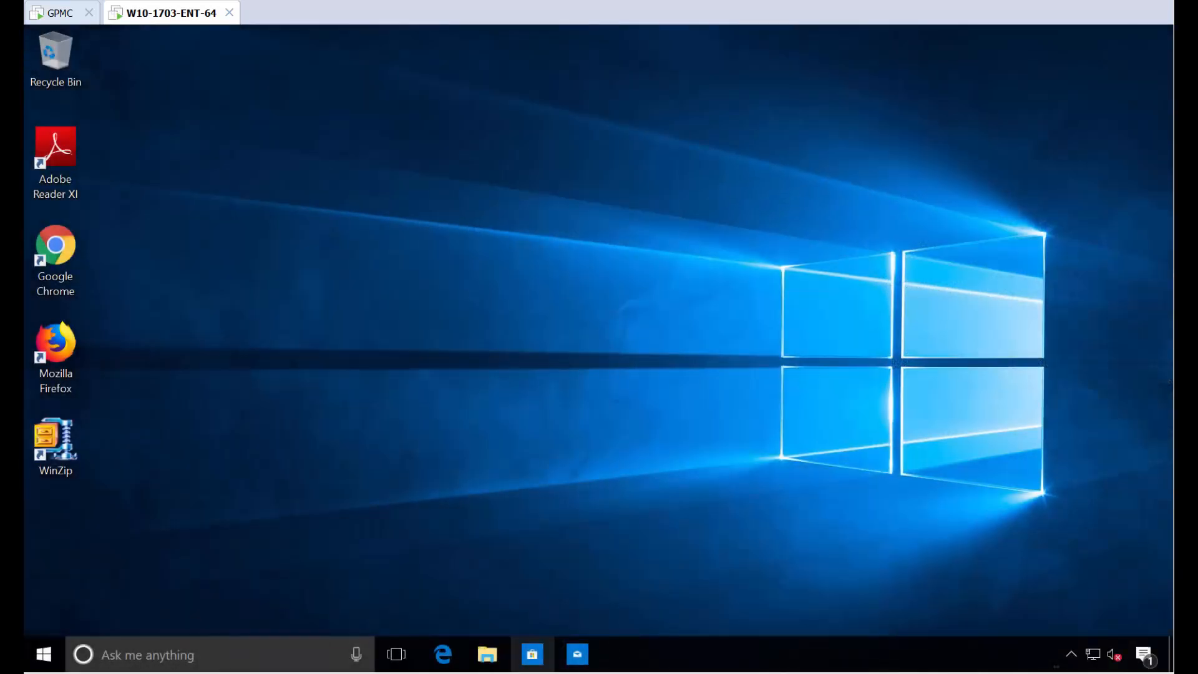
Check the West sales user's Start menu tiles and return to the Group Policy Management Editor on the GPMC machine
{"action": "left_click", "coordinate": [45, 655]}
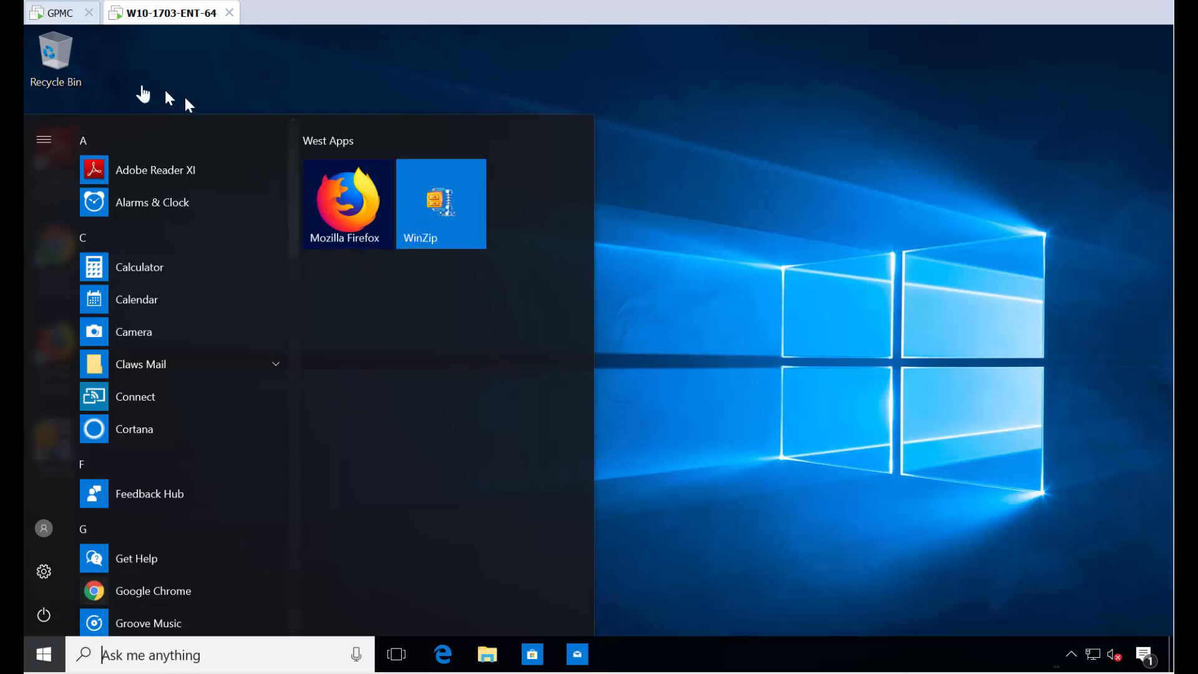
{"action": "left_click", "coordinate": [61, 23]}
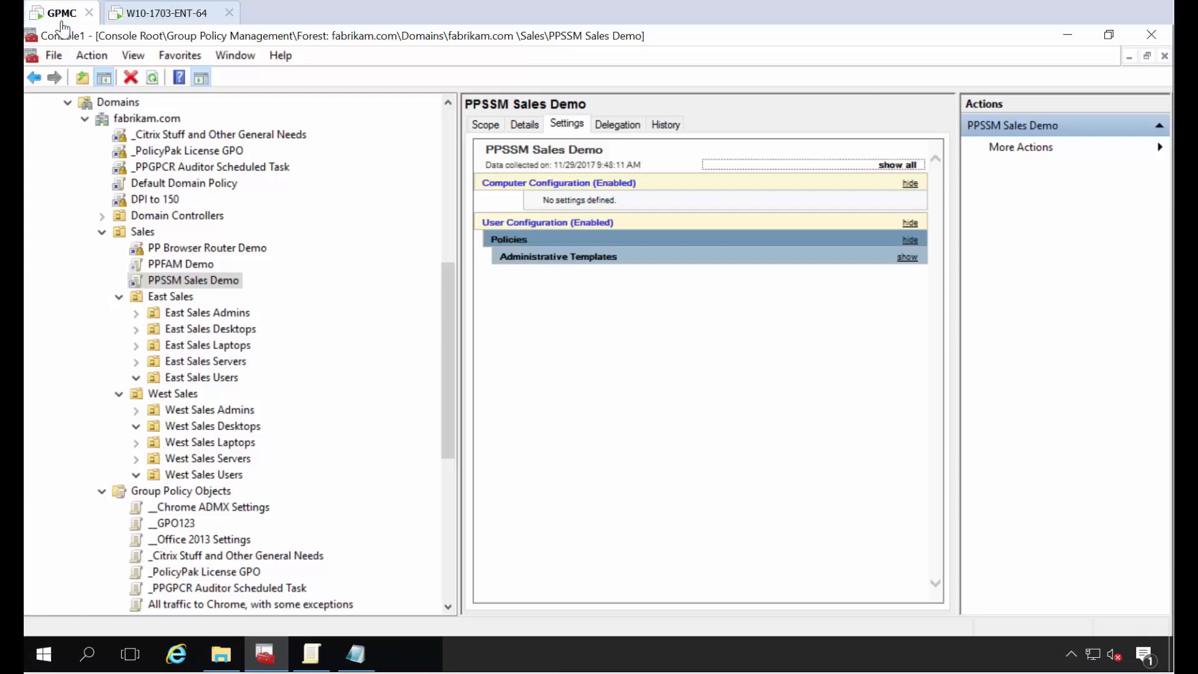
{"action": "left_click", "coordinate": [312, 654]}
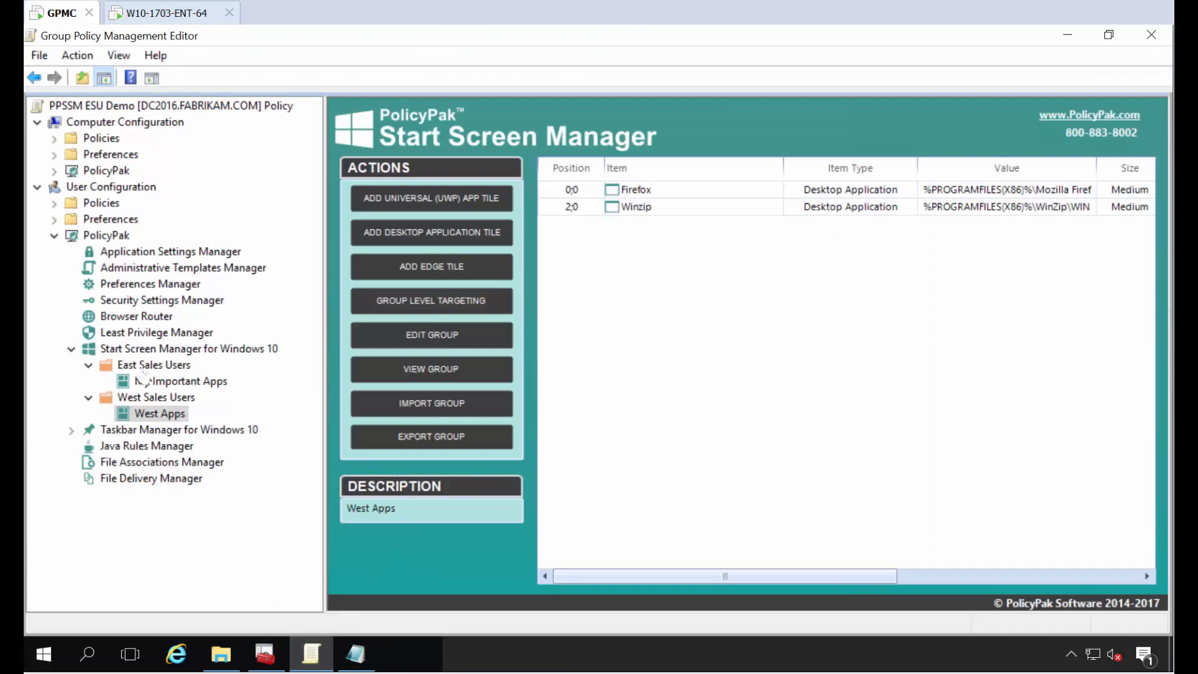